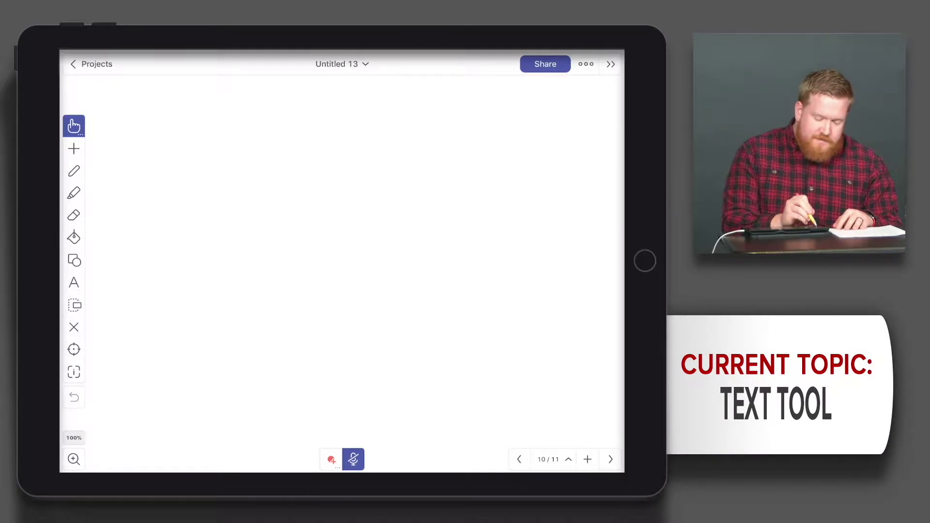
Activate the Text tool and confirm its Auto-group option is left on
left_click(74, 282)
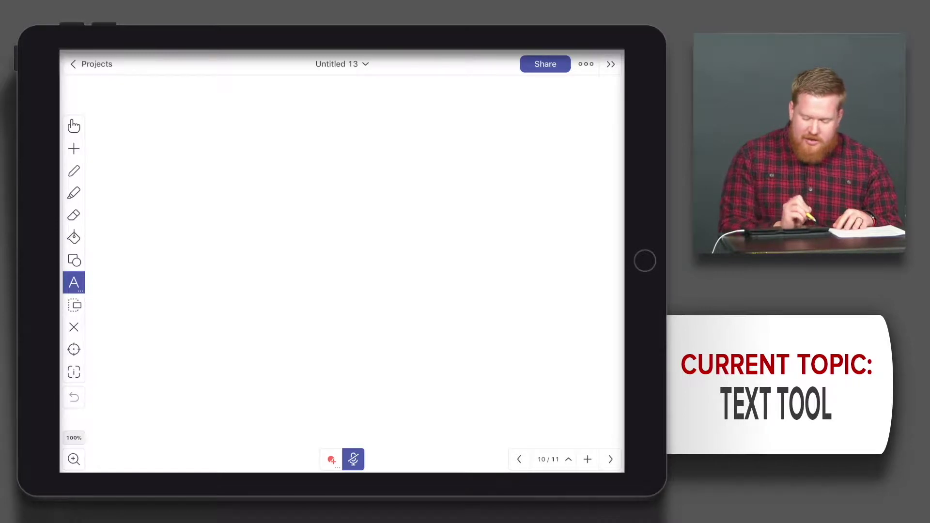
left_click(74, 282)
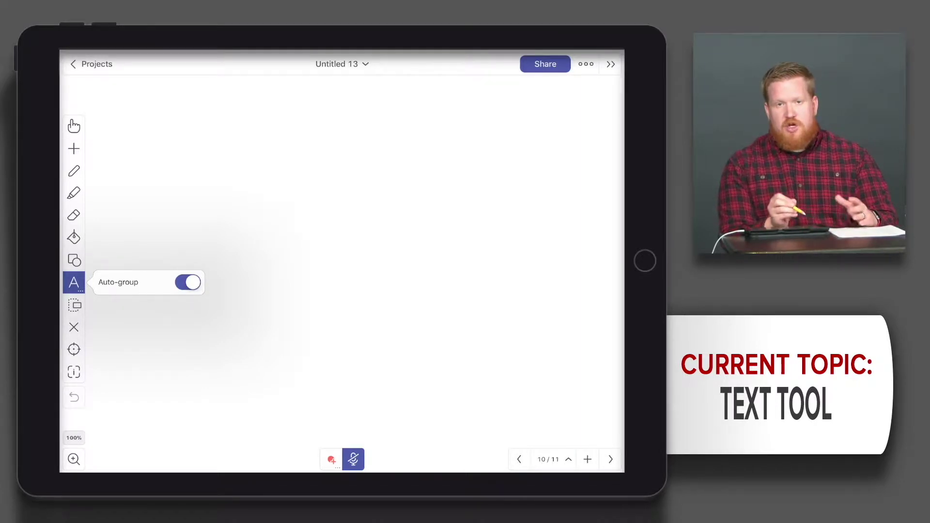
left_click(73, 283)
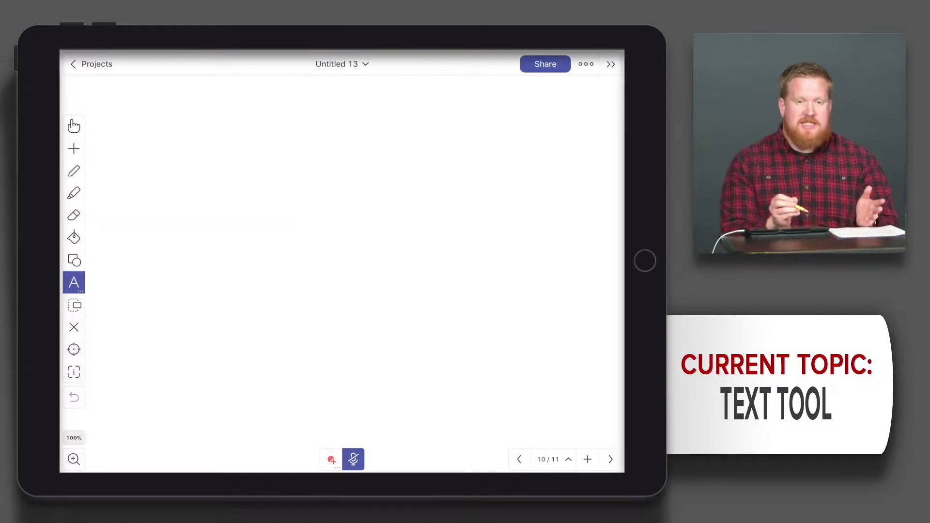
Create a text box reading 'Text tool', then select and delete its text
left_click(244, 290)
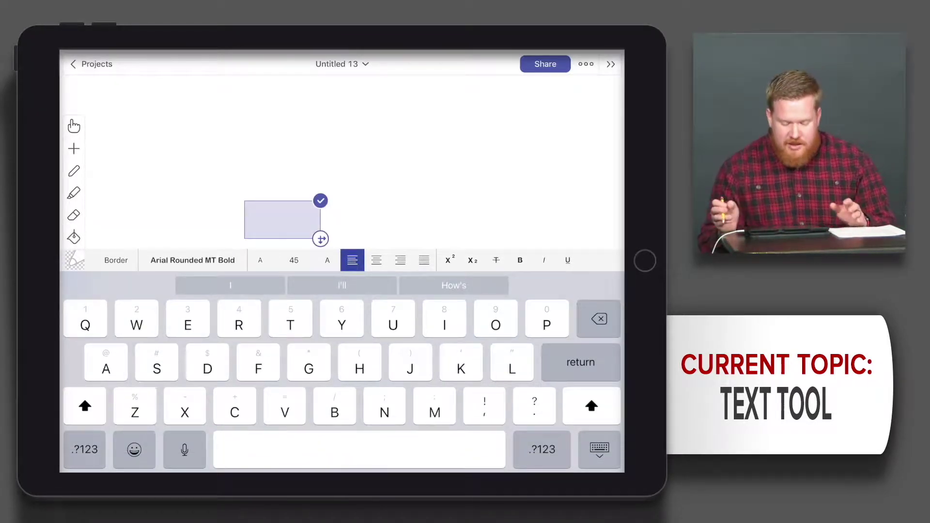
type("Tex")
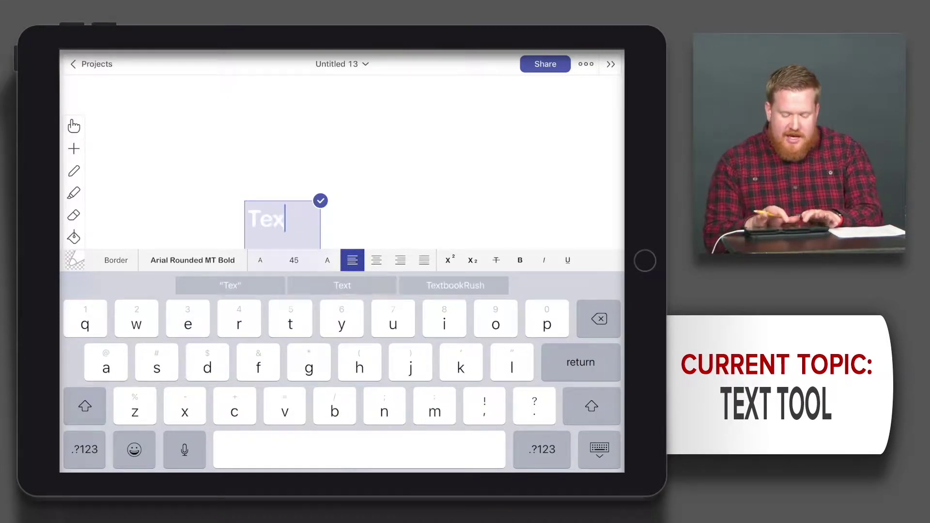
type("5")
key("BackSpace")
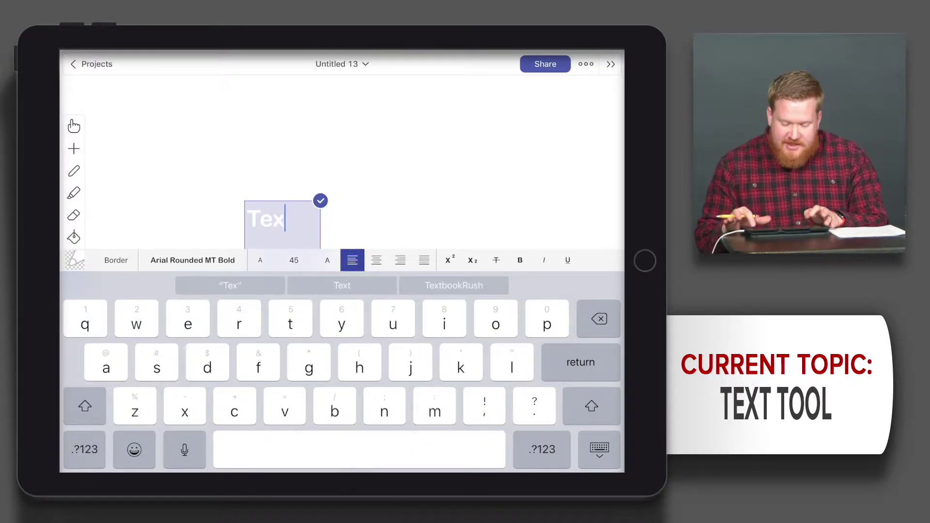
type("t")
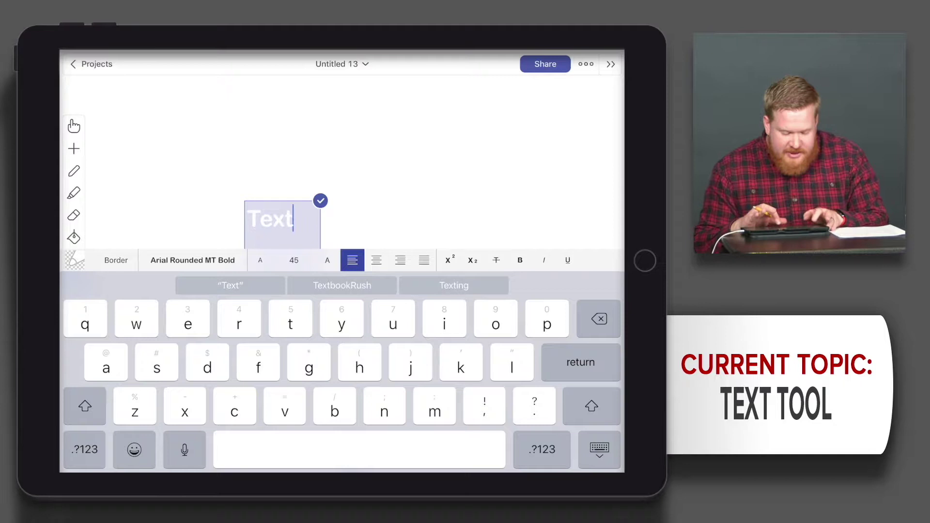
type(" tool")
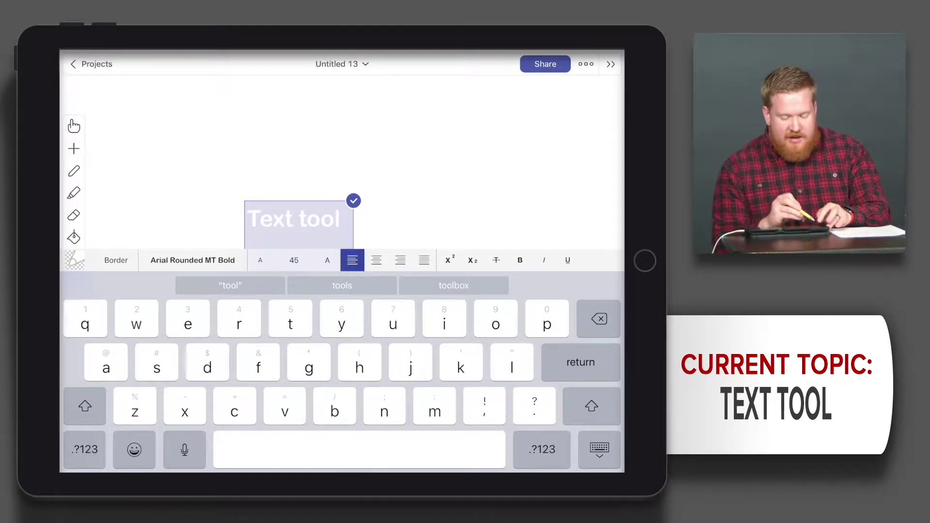
left_click(259, 219)
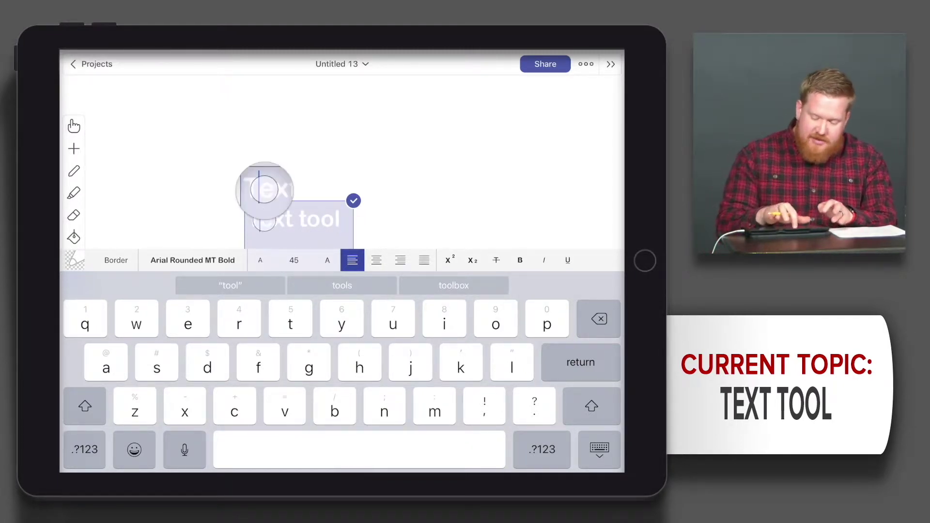
left_click(225, 185)
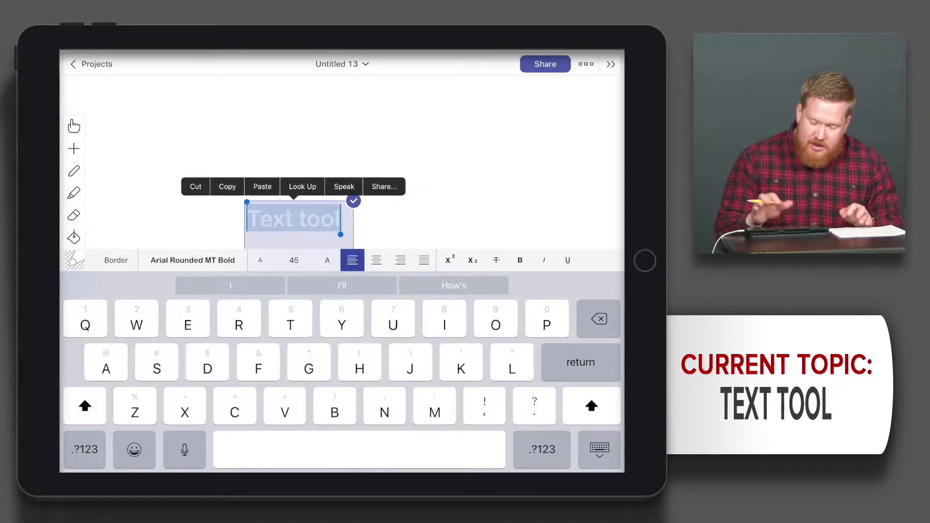
key("BackSpace")
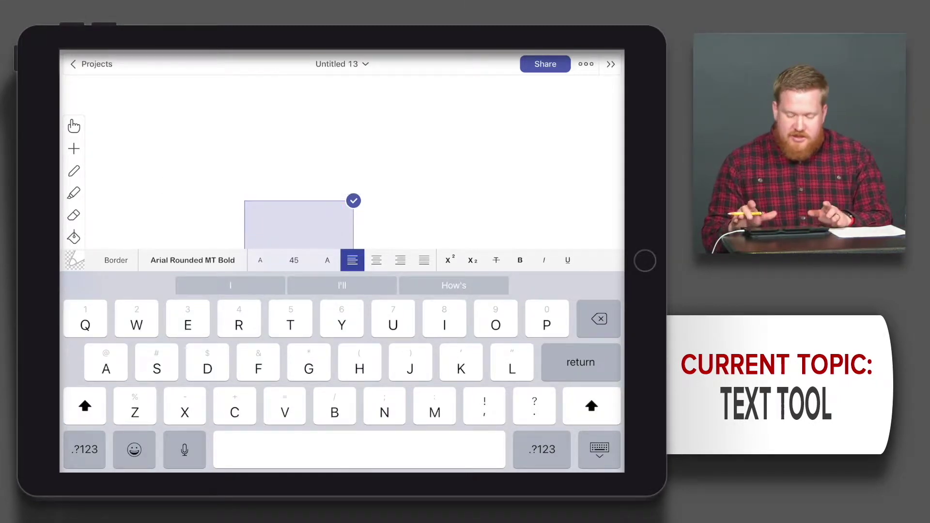
Set the text box stroke to red and, after trying grey and cyan, fill to white
left_click(75, 260)
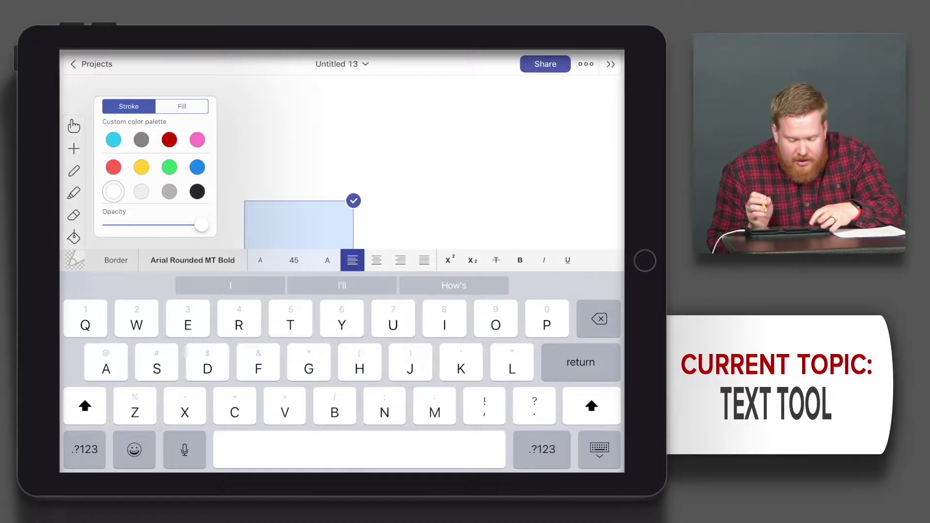
left_click(113, 167)
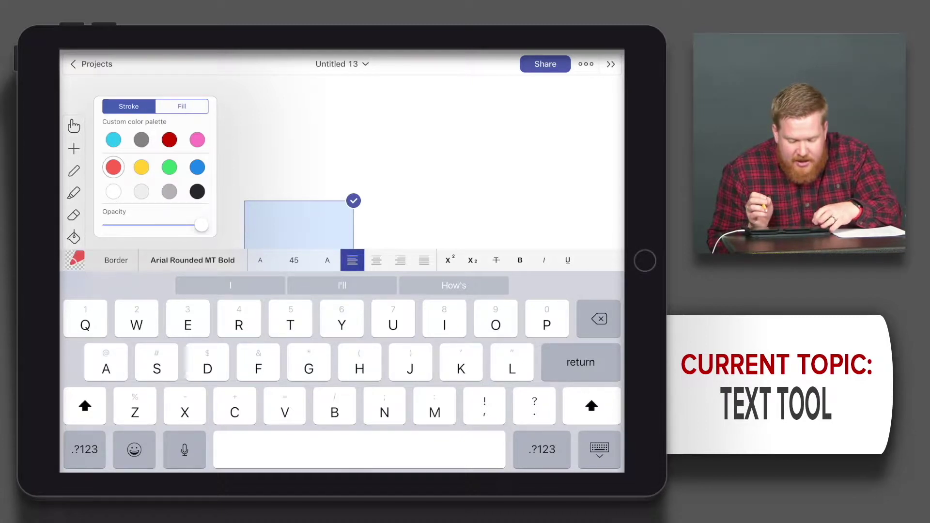
left_click(182, 106)
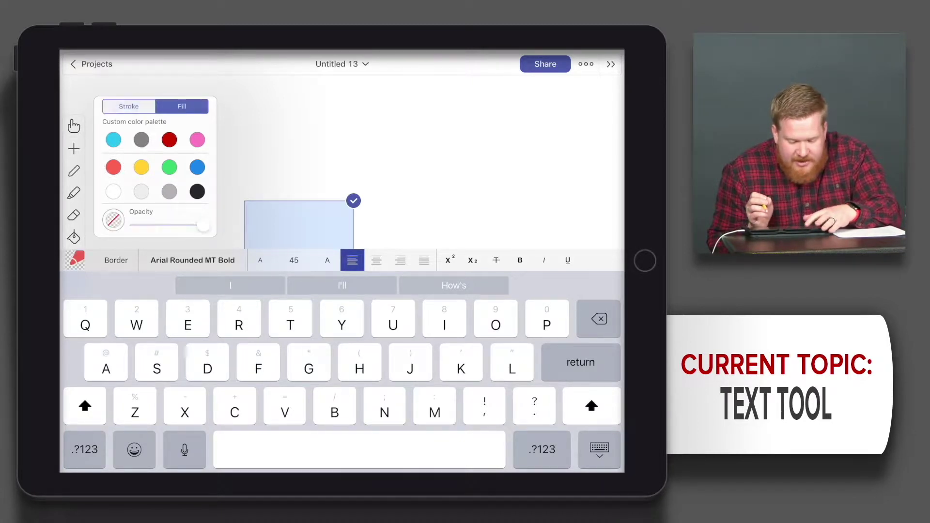
left_click(141, 191)
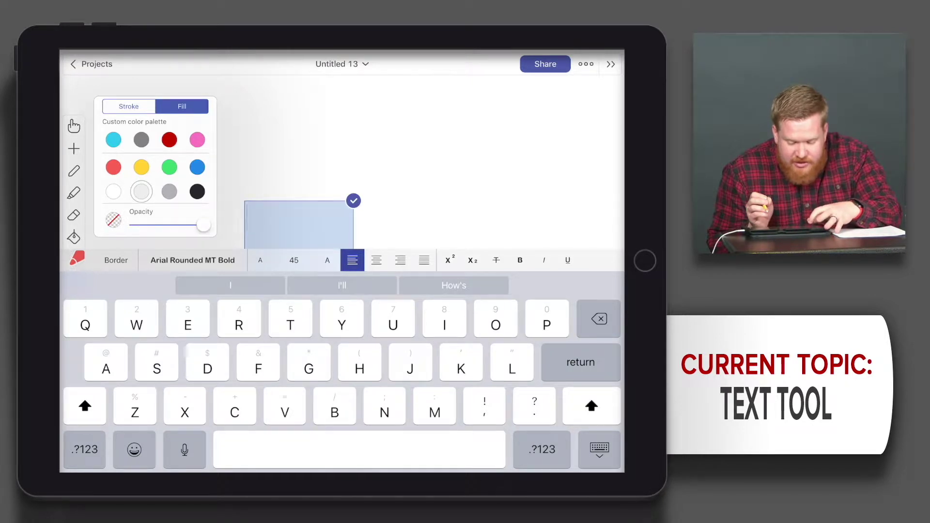
left_click(113, 140)
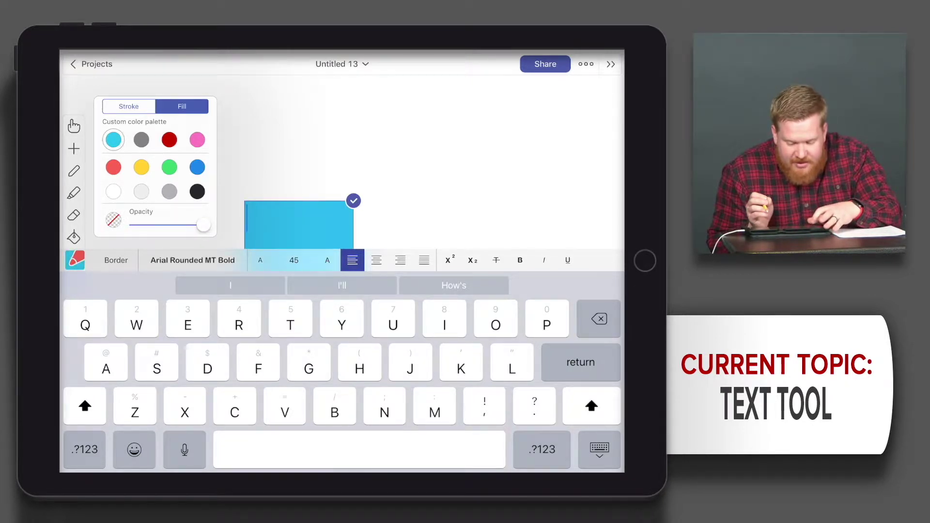
left_click(113, 191)
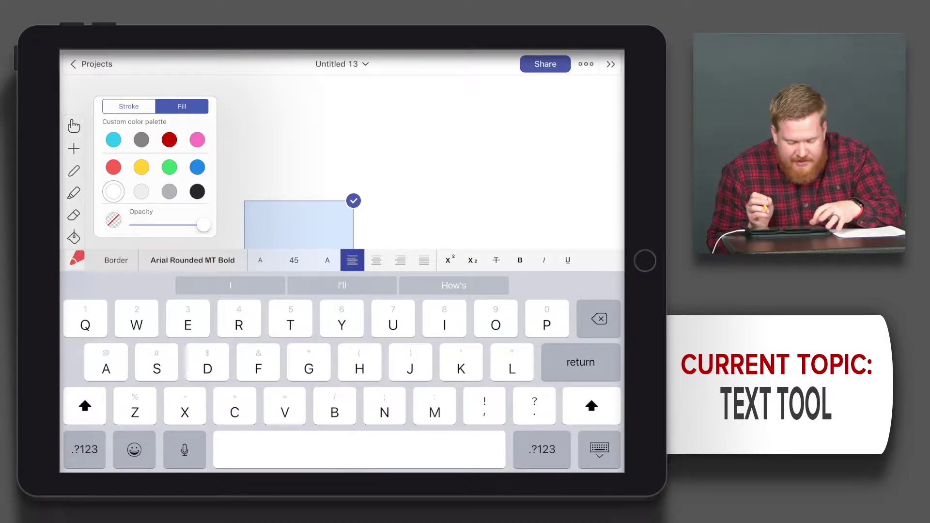
Toggle the text box border on and then back off
left_click(297, 222)
left_click(116, 260)
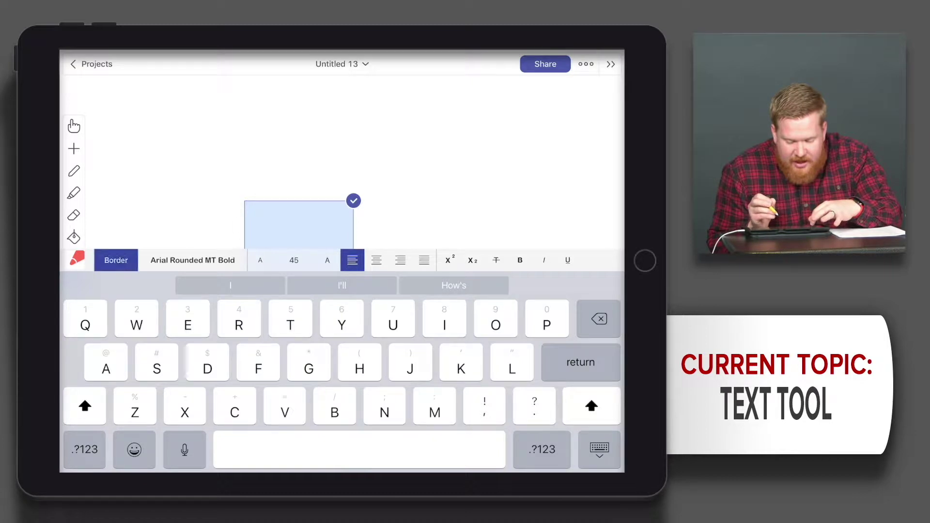
left_click(115, 260)
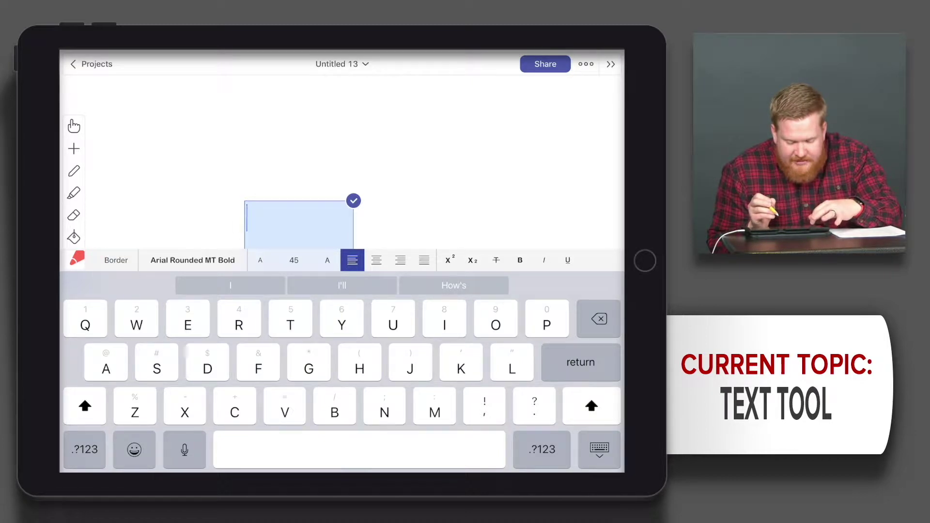
left_click(192, 260)
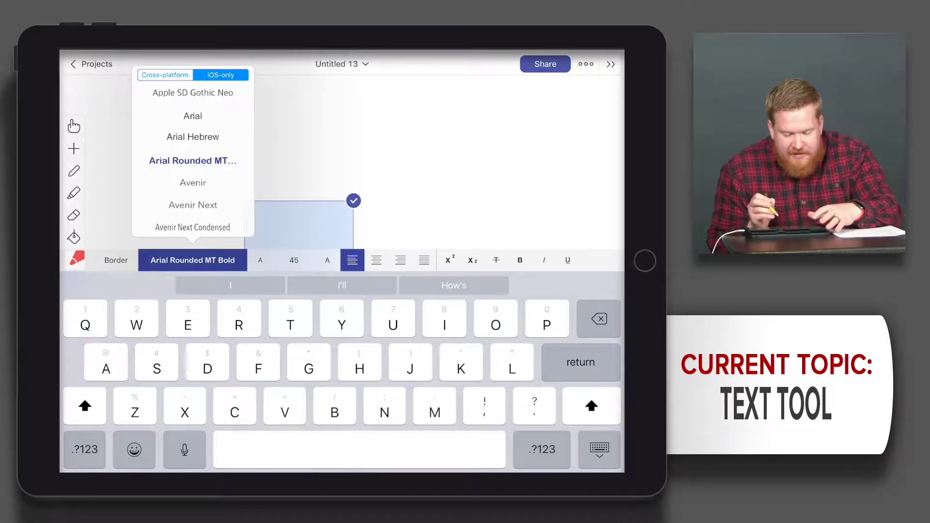
scroll(193, 160, "down", 3)
scroll(193, 160, "up", 3)
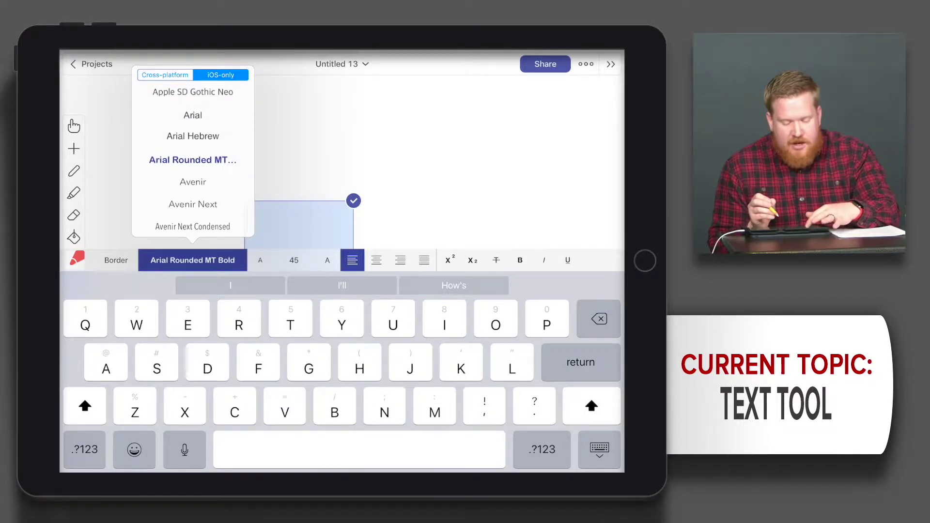
left_click(165, 74)
scroll(193, 160, "down", 1)
scroll(192, 160, "up", 2)
scroll(193, 160, "up", 2)
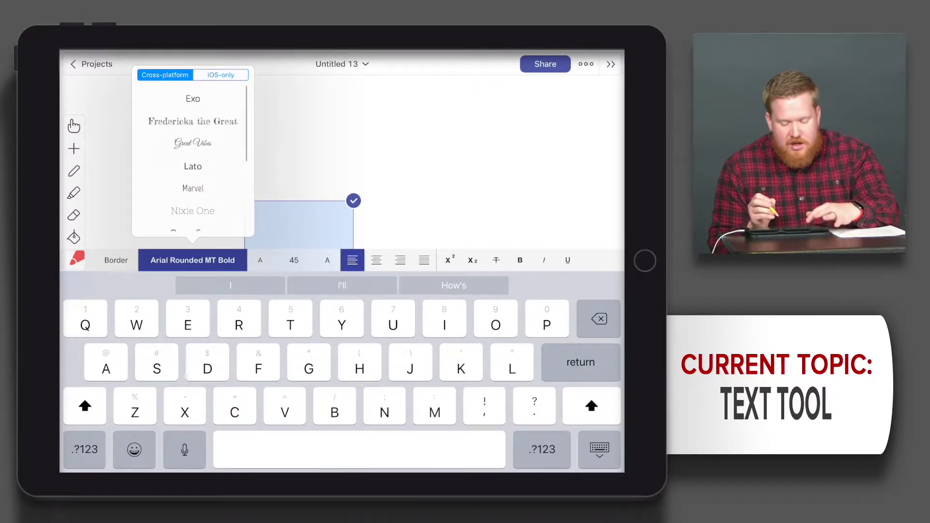
scroll(192, 159, "down", 3)
left_click(221, 74)
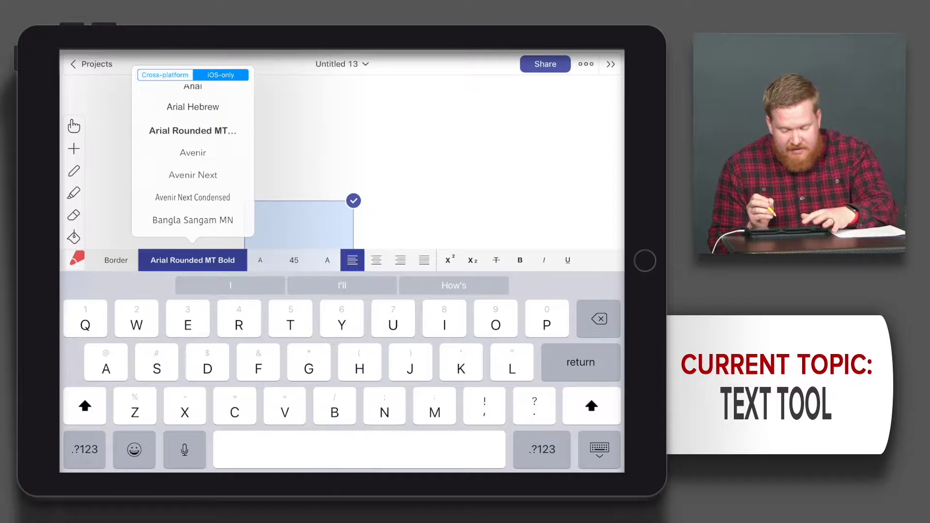
scroll(193, 159, "down", 3)
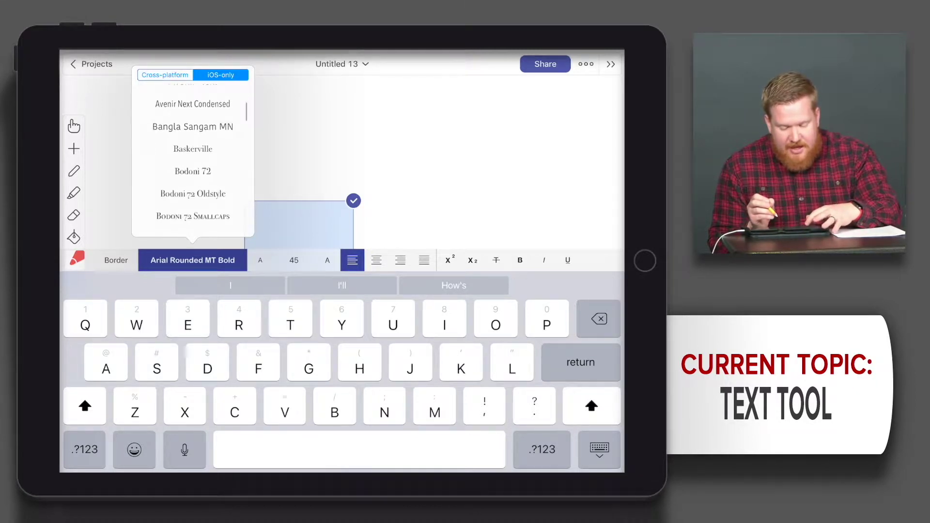
scroll(193, 160, "down", 3)
scroll(193, 160, "down", 3)
scroll(193, 160, "down", 3)
scroll(193, 160, "up", 5)
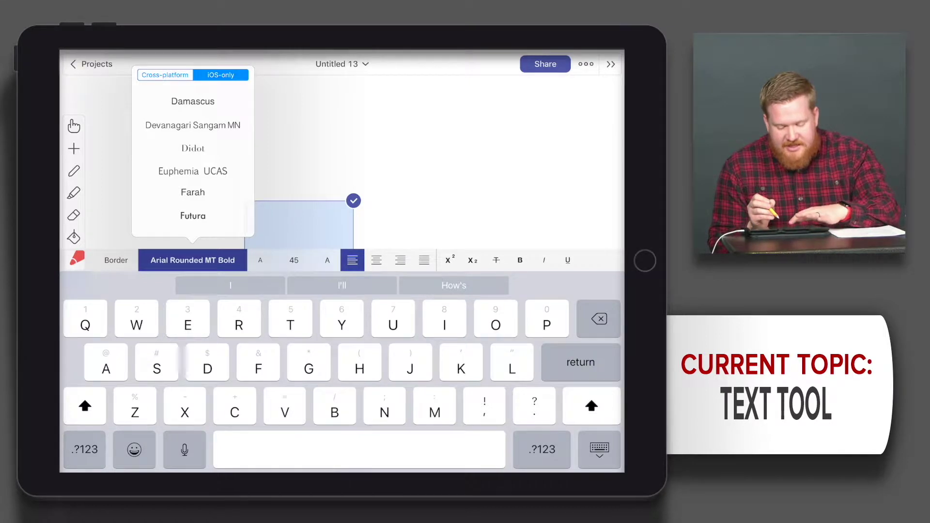
left_click(298, 223)
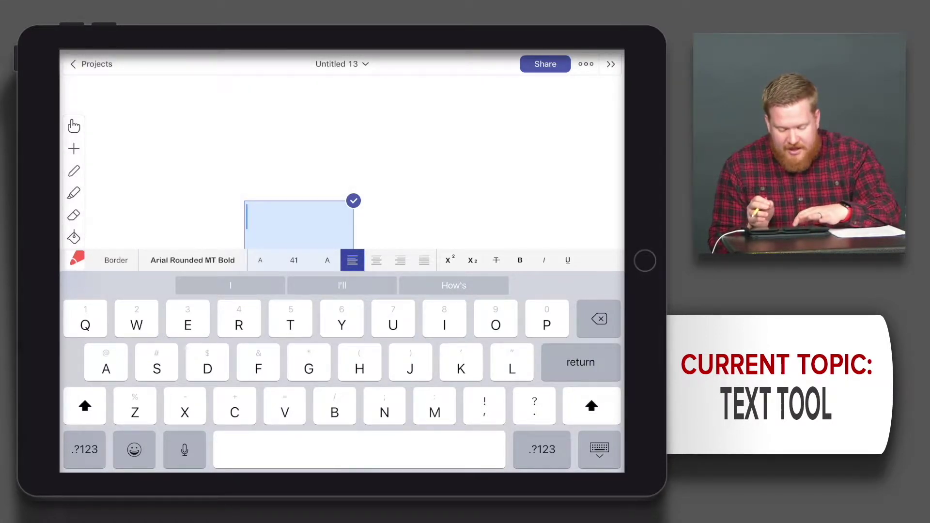
Set the text font size to 44
left_click(327, 260)
left_click(293, 260)
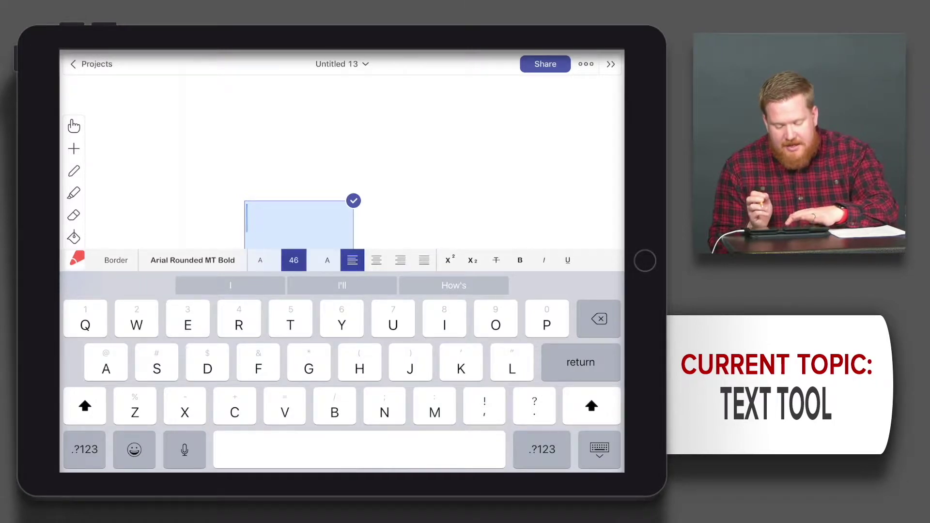
scroll(293, 151, "up", 5)
scroll(293, 151, "down", 5)
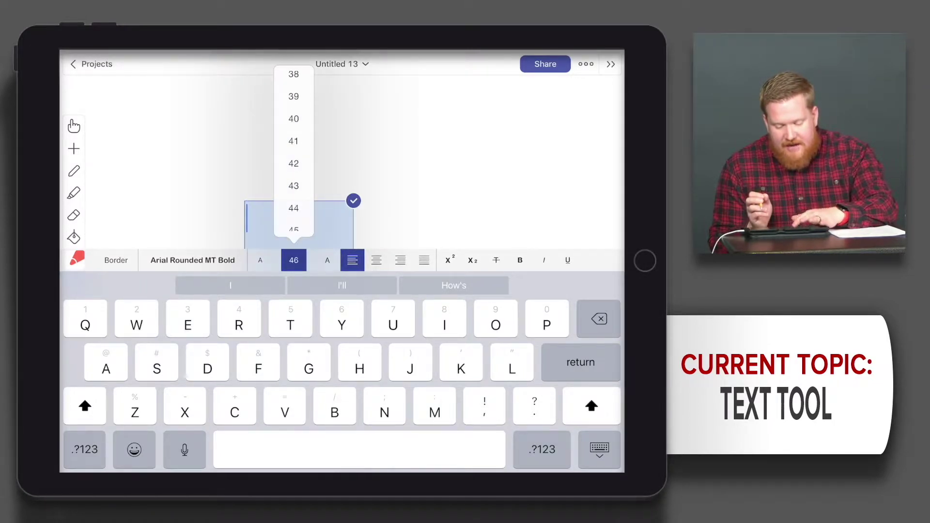
left_click(293, 193)
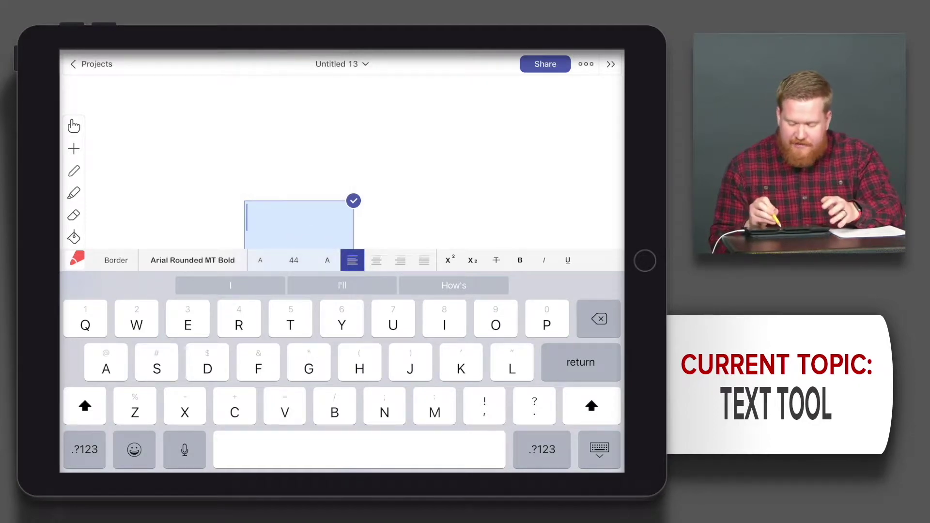
Centre-align the text, enter the word 'Text', and finish editing
left_click(376, 260)
left_click(376, 260)
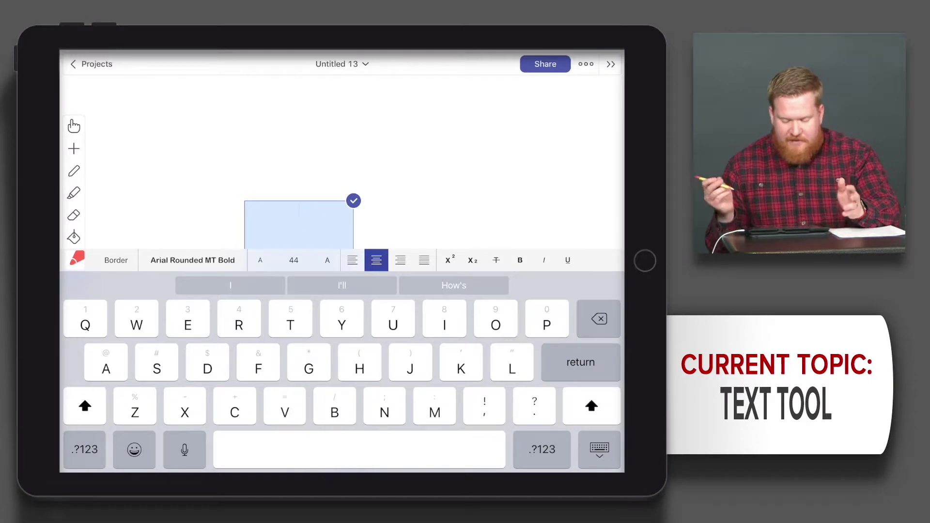
type("Text")
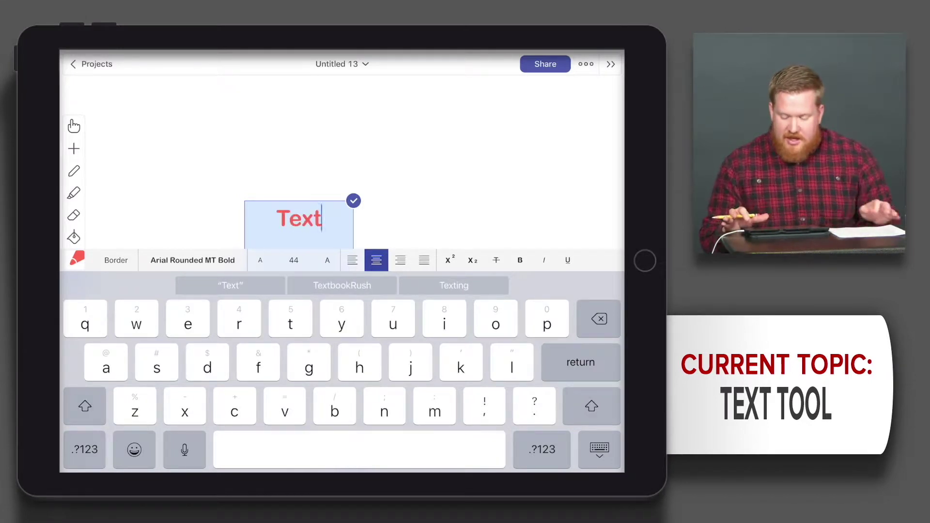
left_click(353, 201)
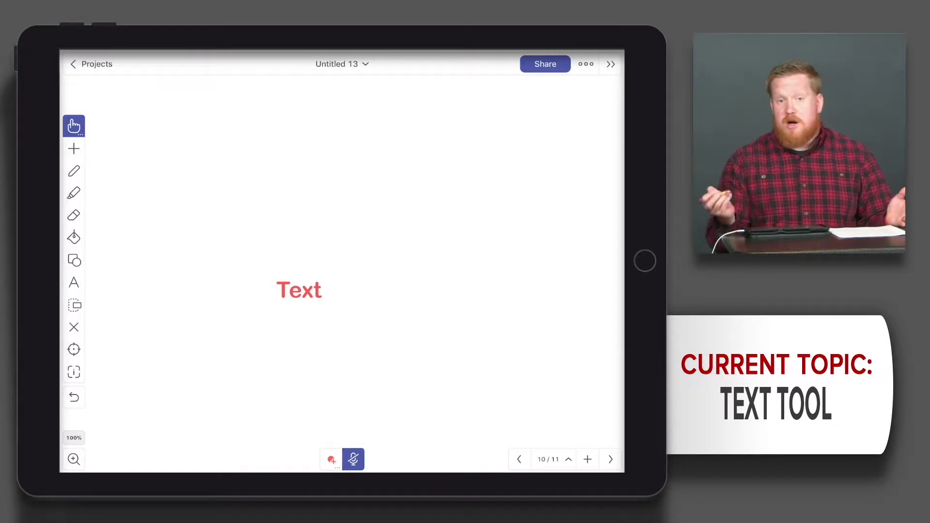
Drag the red 'Text' title to the slide's upper-left corner
mouse_move(308, 291)
left_mouse_down()
mouse_move(322, 240)
mouse_move(391, 251)
mouse_move(300, 344)
mouse_move(264, 148)
mouse_move(227, 262)
mouse_move(376, 292)
mouse_move(382, 349)
mouse_move(237, 328)
mouse_move(394, 297)
mouse_move(272, 315)
mouse_move(256, 338)
mouse_move(218, 326)
mouse_move(130, 138)
mouse_move(484, 136)
mouse_move(251, 141)
mouse_move(124, 116)
left_mouse_up()
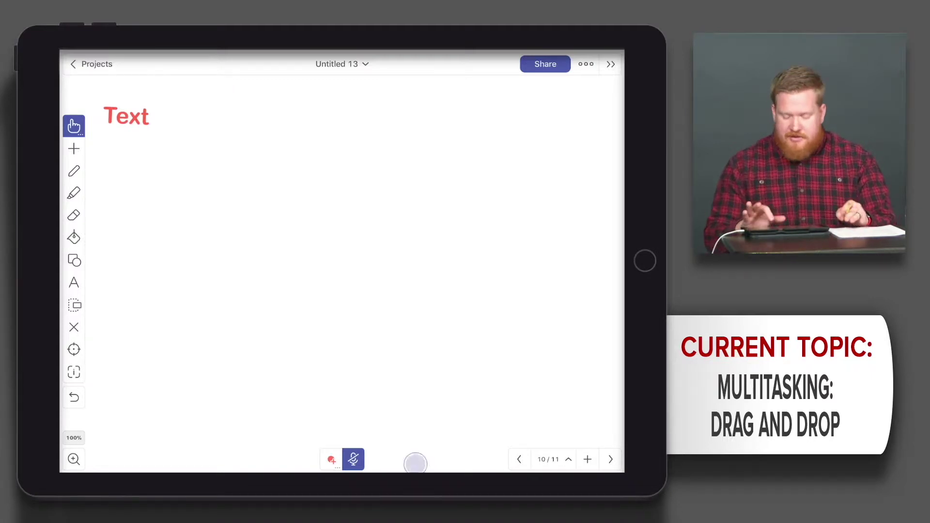
Open Notes in Slide Over and scroll to the Text Tool paragraph
left_click_drag(415, 463, 415, 426)
mouse_move(515, 433)
left_mouse_down()
mouse_move(532, 354)
mouse_move(532, 271)
left_mouse_up()
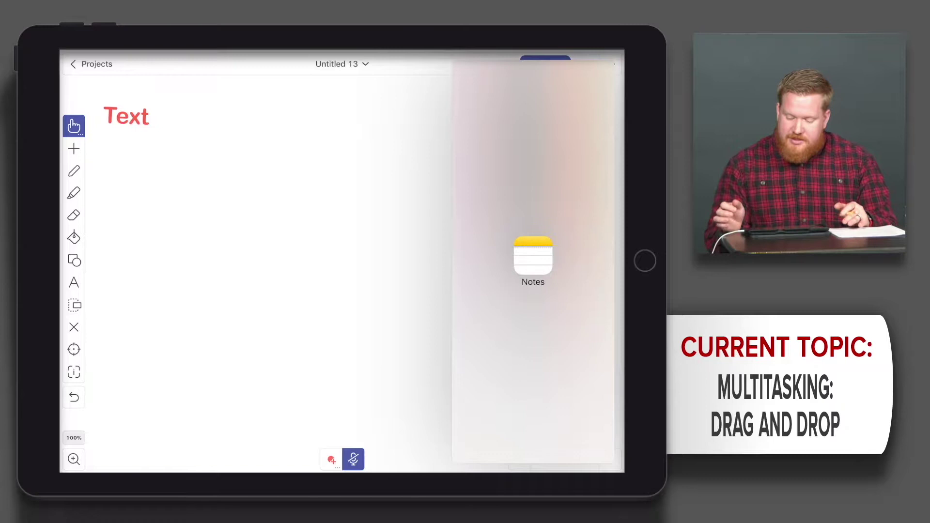
scroll(532, 266, "down", 5)
scroll(533, 266, "down", 5)
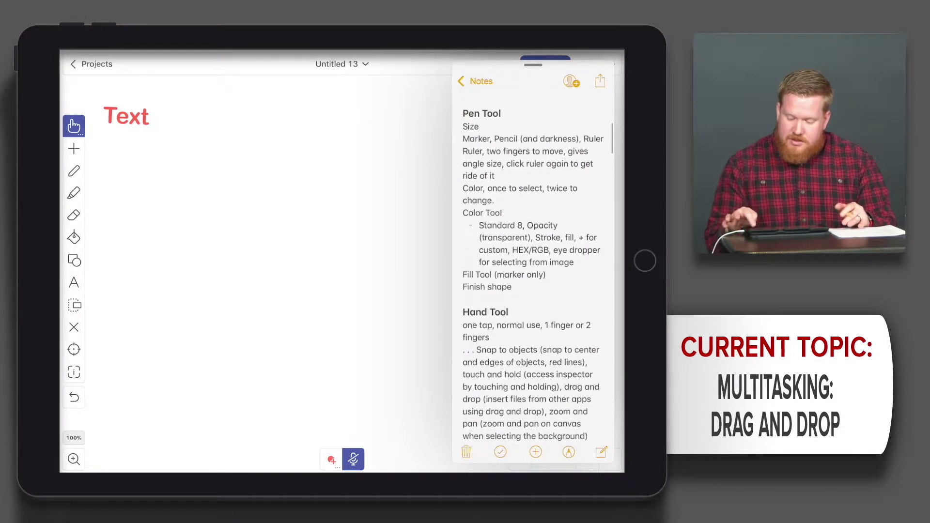
scroll(533, 266, "down", 5)
scroll(532, 266, "down", 5)
scroll(532, 267, "down", 5)
scroll(532, 266, "down", 5)
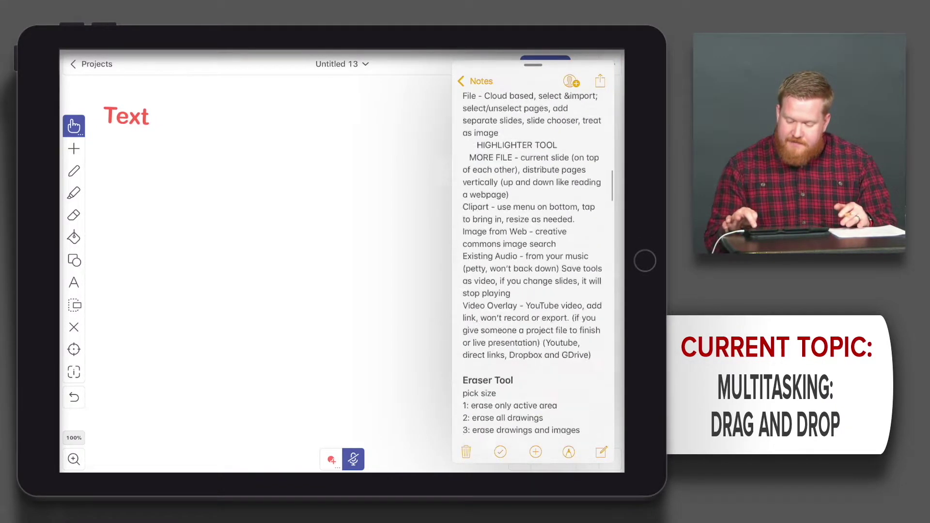
scroll(533, 266, "down", 5)
scroll(533, 266, "down", 5)
scroll(533, 267, "down", 5)
scroll(533, 266, "down", 5)
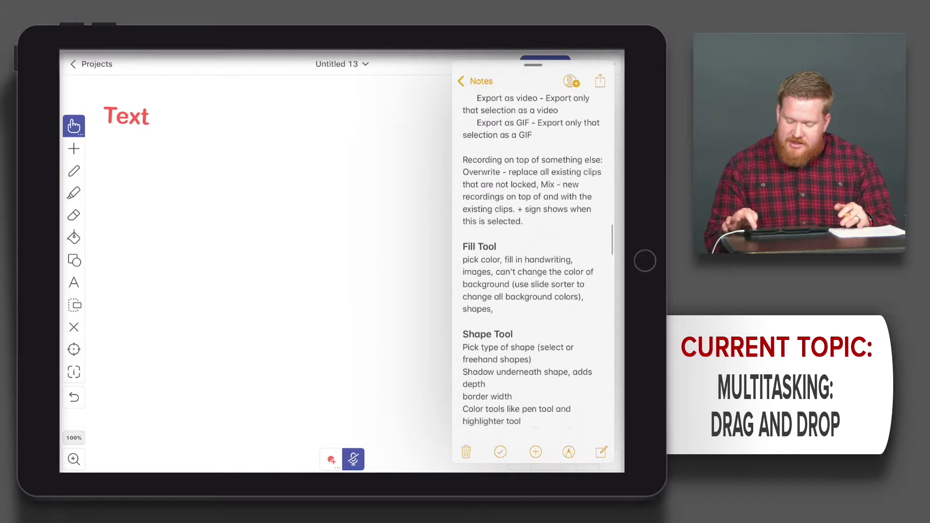
scroll(533, 266, "down", 5)
scroll(532, 267, "down", 3)
scroll(532, 266, "up", 1)
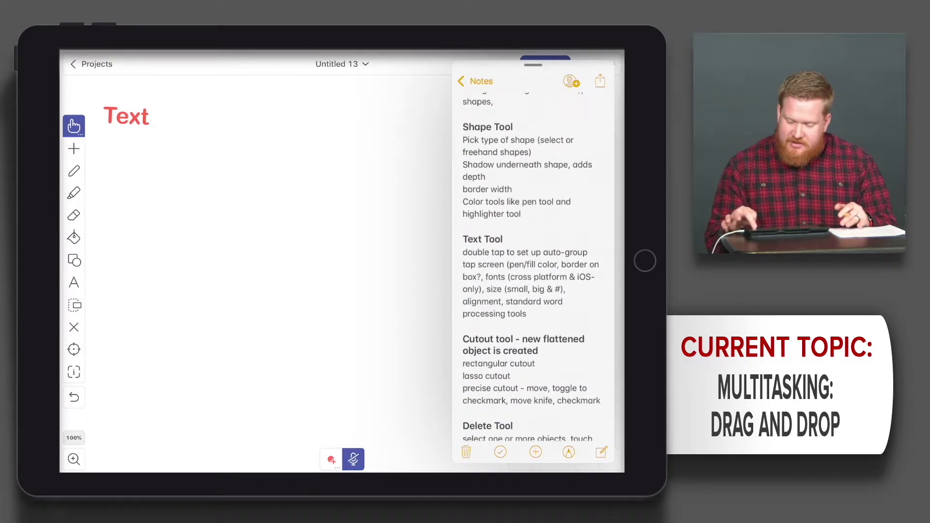
Select the Text Tool paragraph, drag it onto the slide, and close Notes
double_click(472, 239)
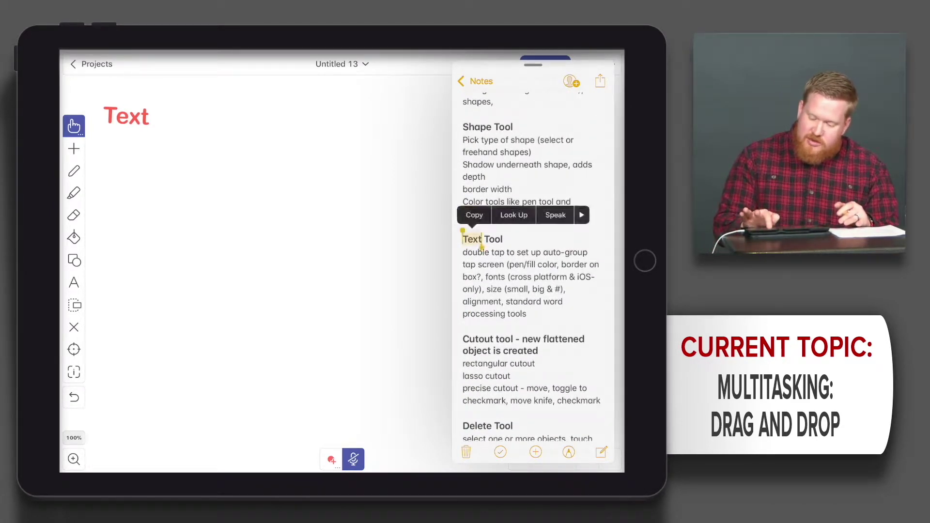
mouse_move(482, 247)
left_mouse_down()
mouse_move(532, 303)
mouse_move(557, 314)
mouse_move(526, 317)
left_mouse_up()
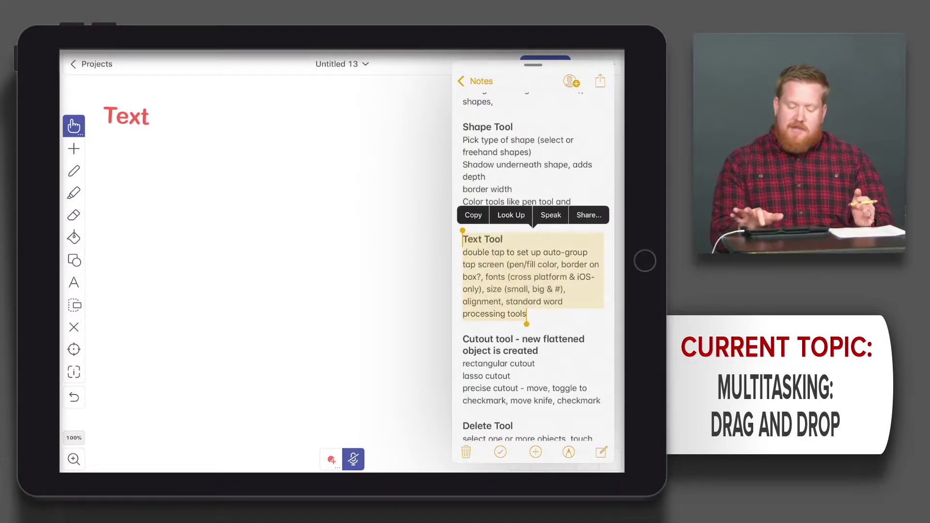
mouse_move(531, 276)
left_mouse_down()
mouse_move(471, 335)
mouse_move(287, 320)
mouse_move(223, 280)
left_mouse_up()
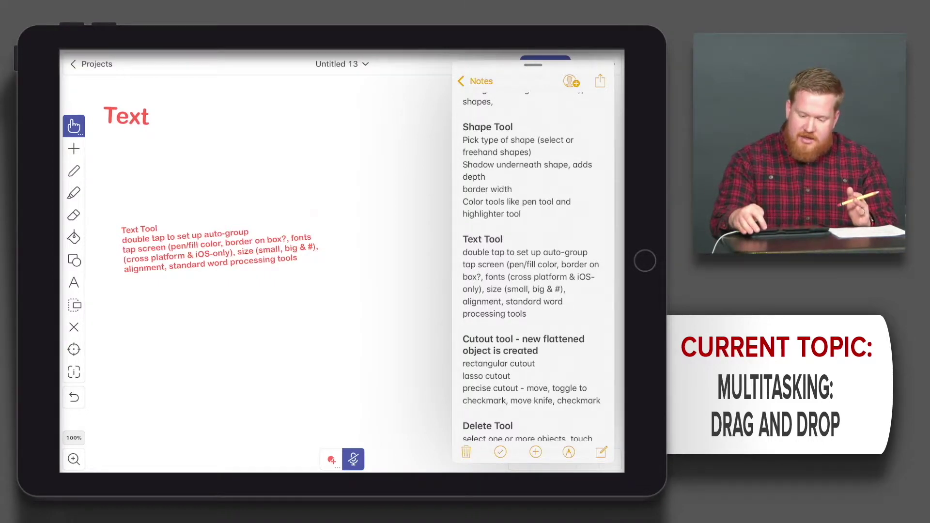
left_click_drag(533, 64, 532, 242)
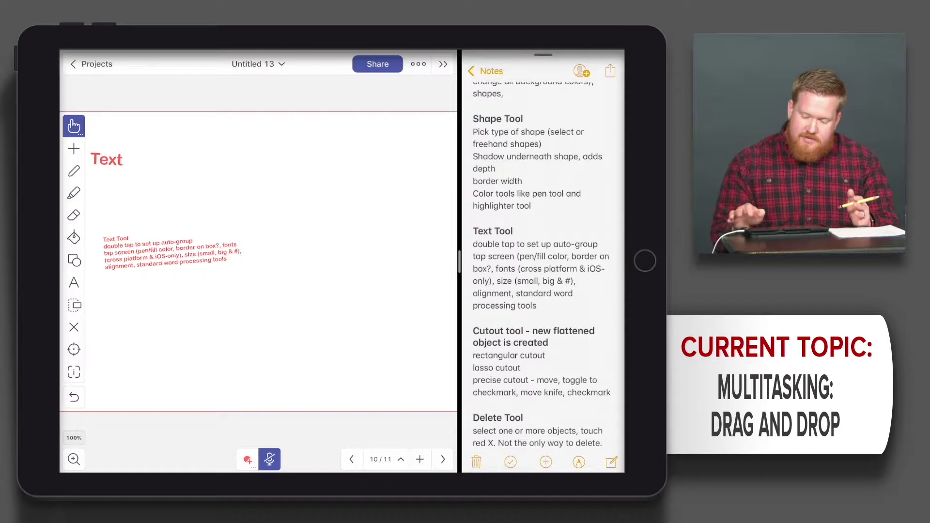
left_click_drag(459, 261, 622, 262)
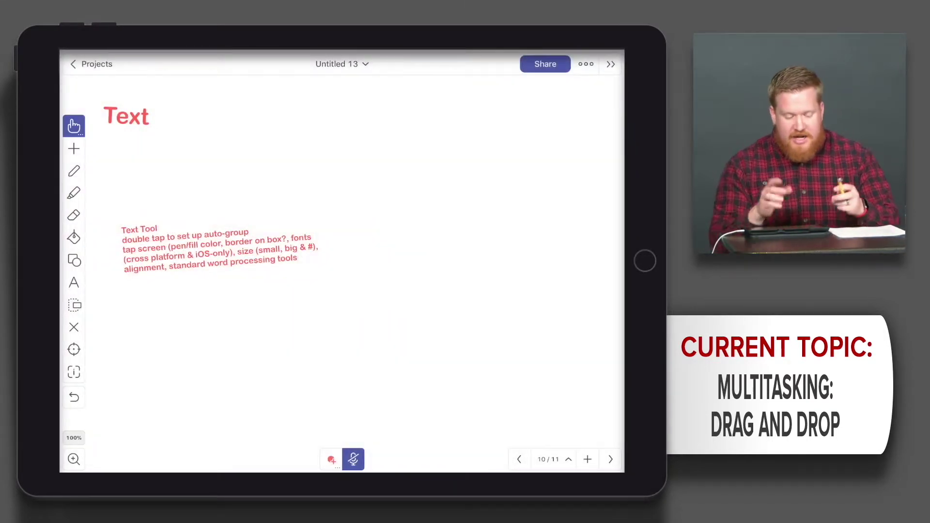
Edit the dropped notes box and set its text colour to black
double_click(218, 249)
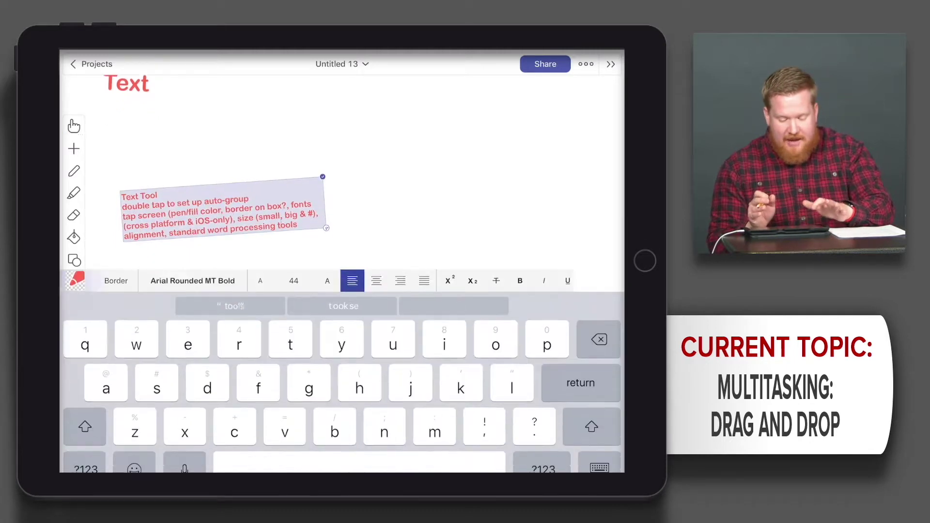
left_click(75, 260)
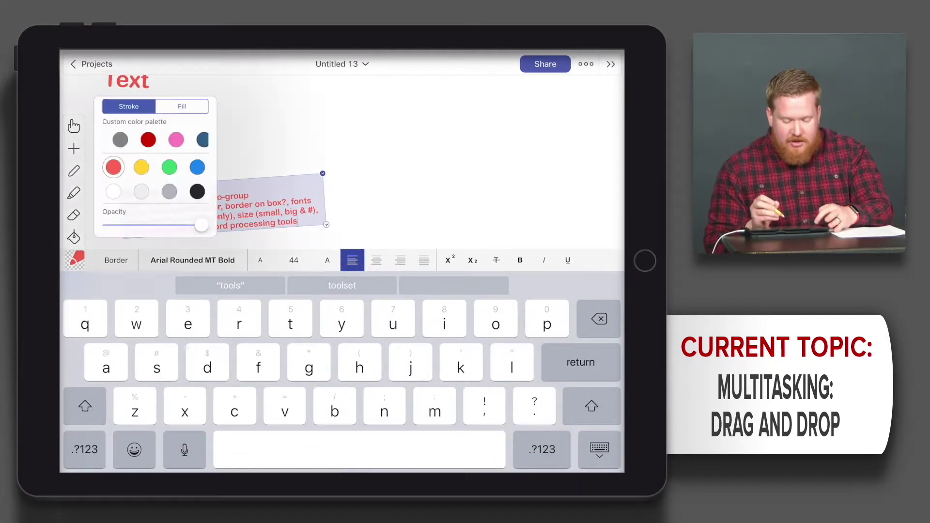
left_click(197, 192)
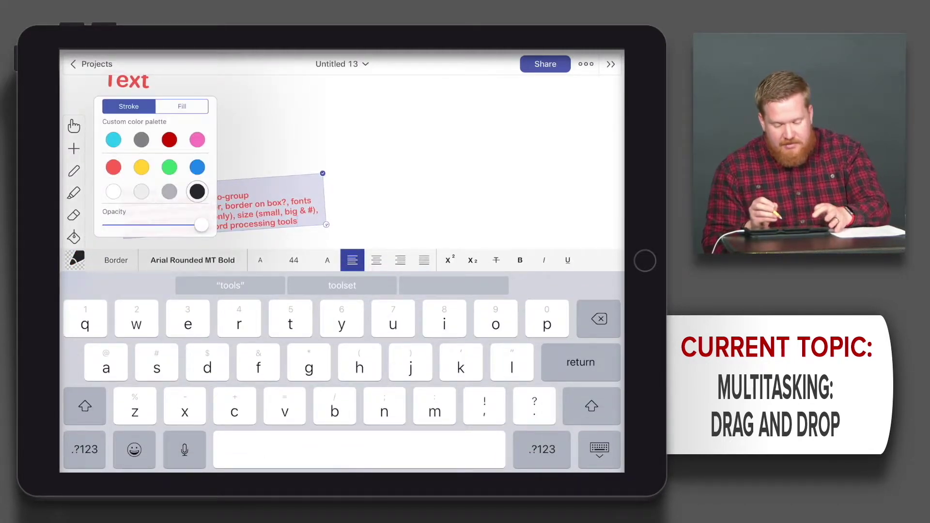
left_click(108, 159)
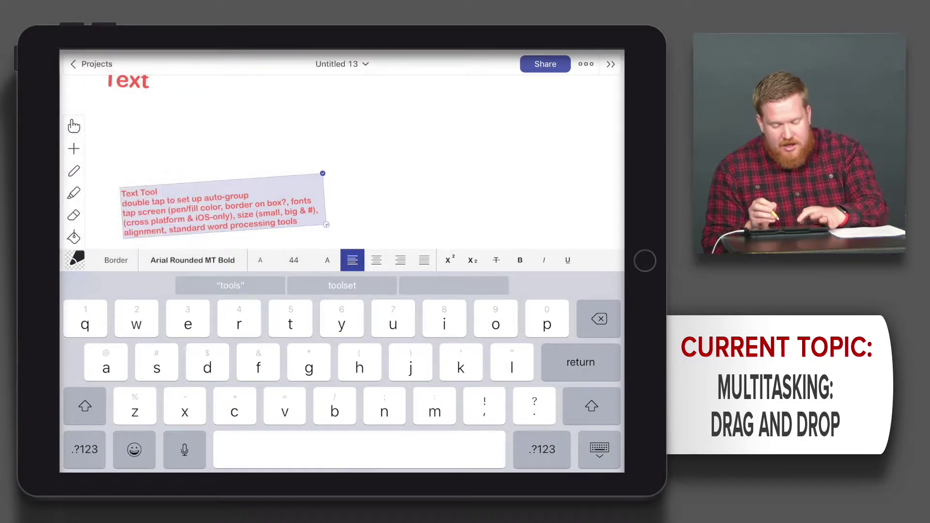
left_click(108, 160)
Select all the notes text, make it black, and give the box a pink fill
left_click(136, 239)
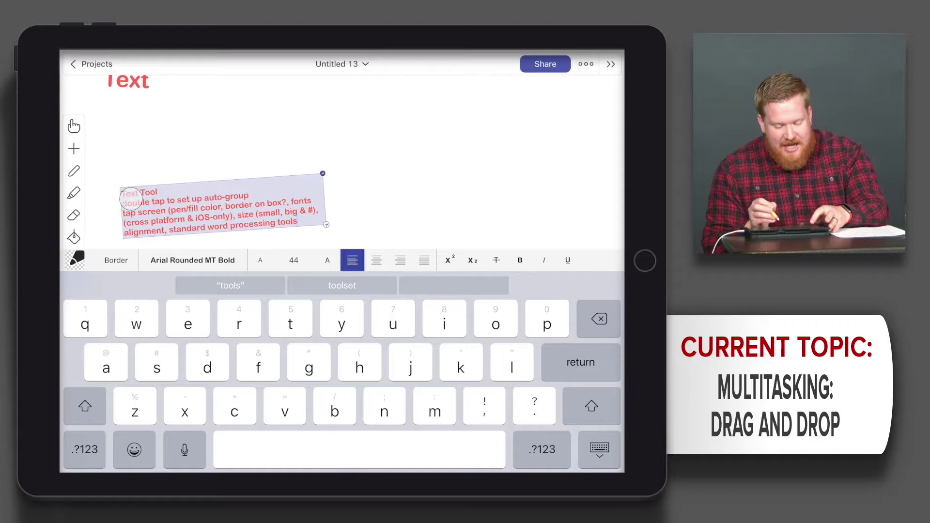
left_click(138, 213)
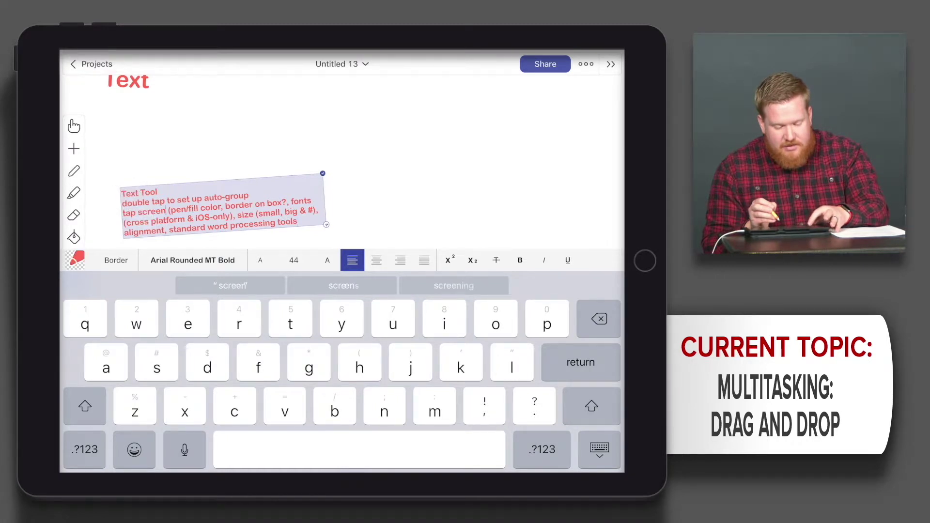
left_click(130, 192)
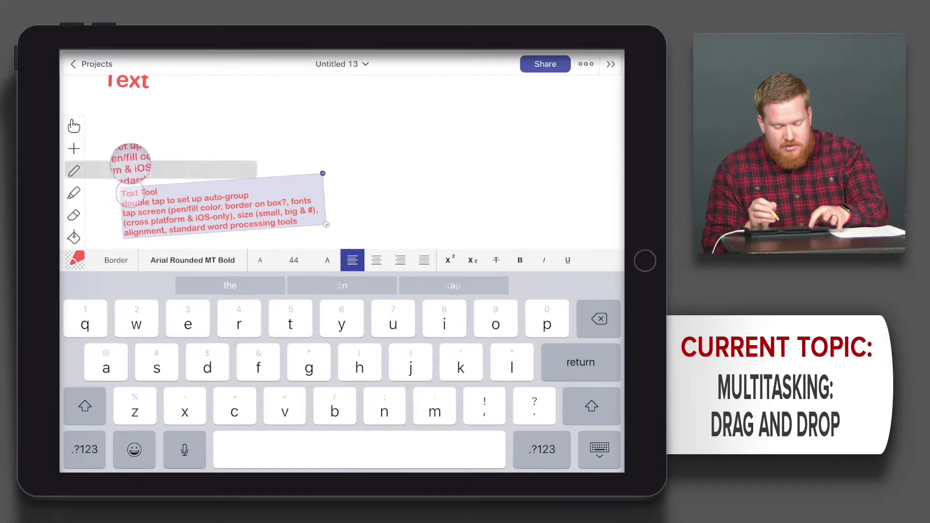
left_click(127, 169)
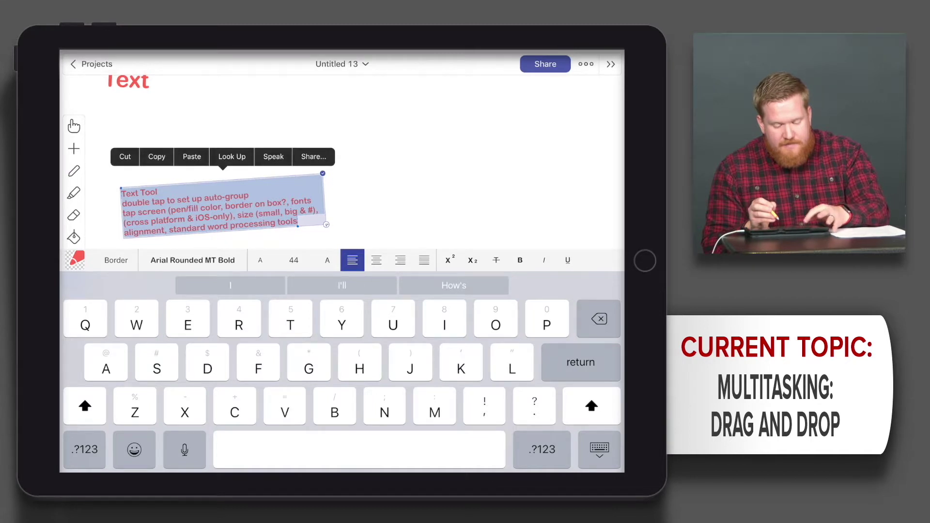
left_click(76, 260)
left_click(197, 191)
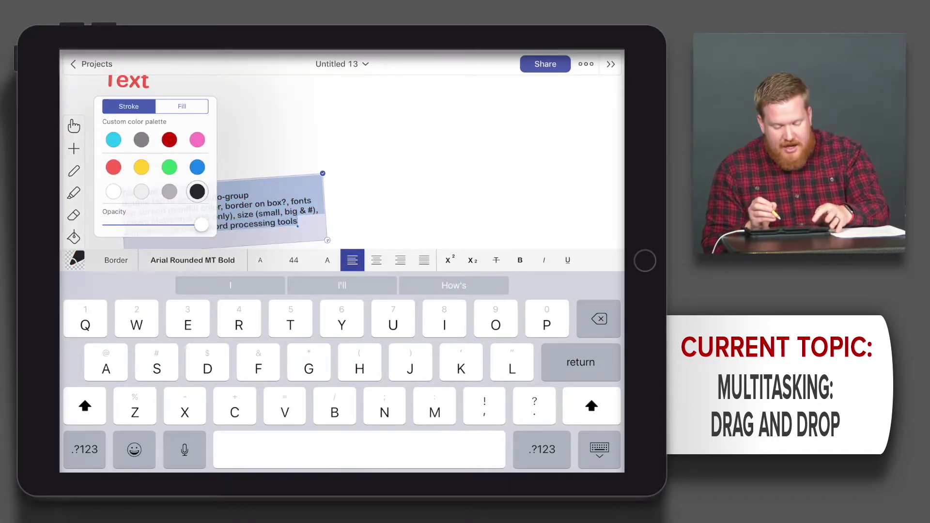
left_click(182, 106)
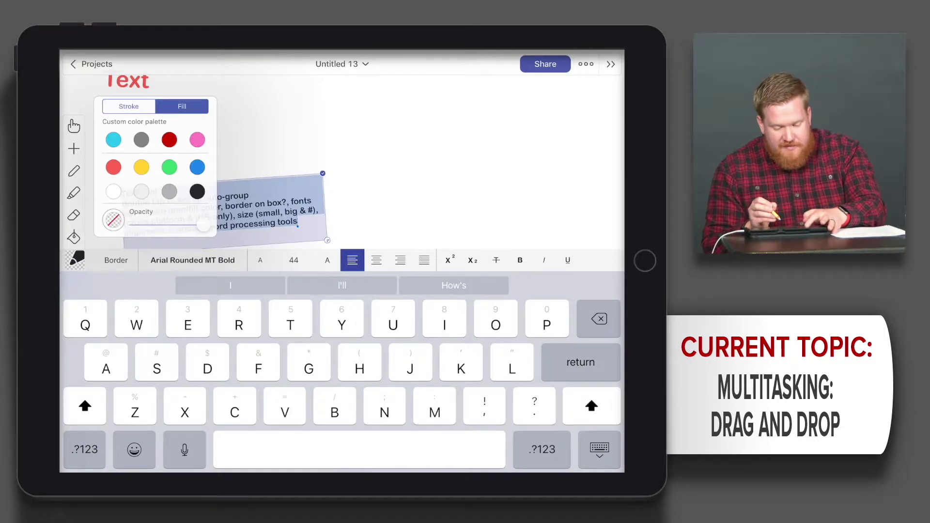
left_click(197, 140)
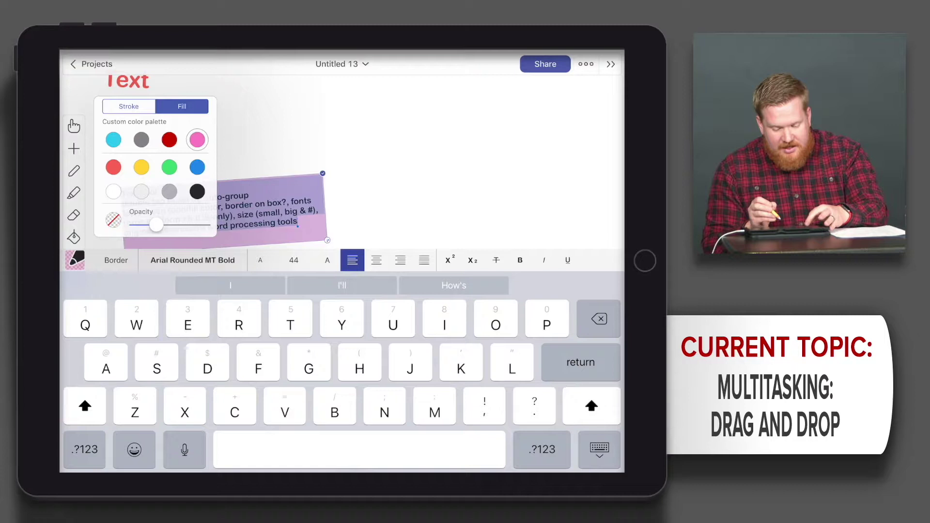
key("Escape")
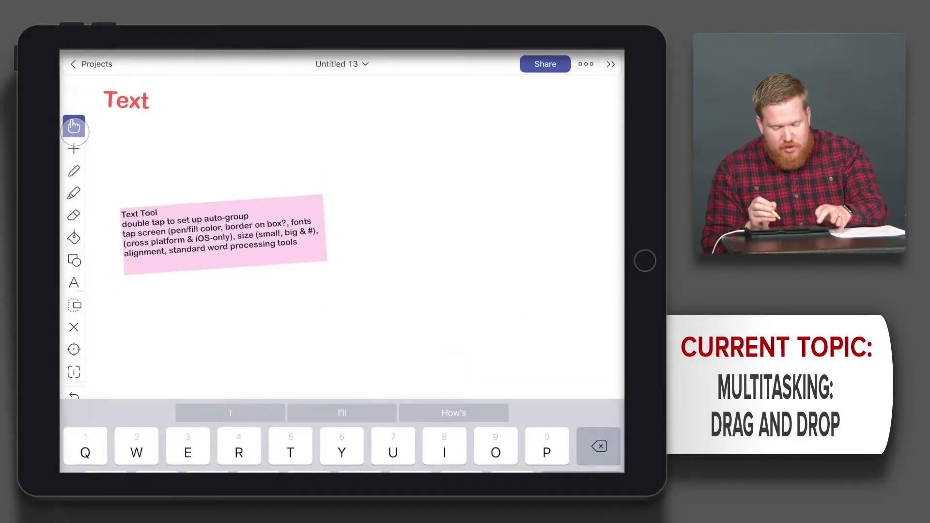
Enlarge the pink notes box at upper right and place the red 'Text' title directly above it
left_click_drag(233, 264, 418, 180)
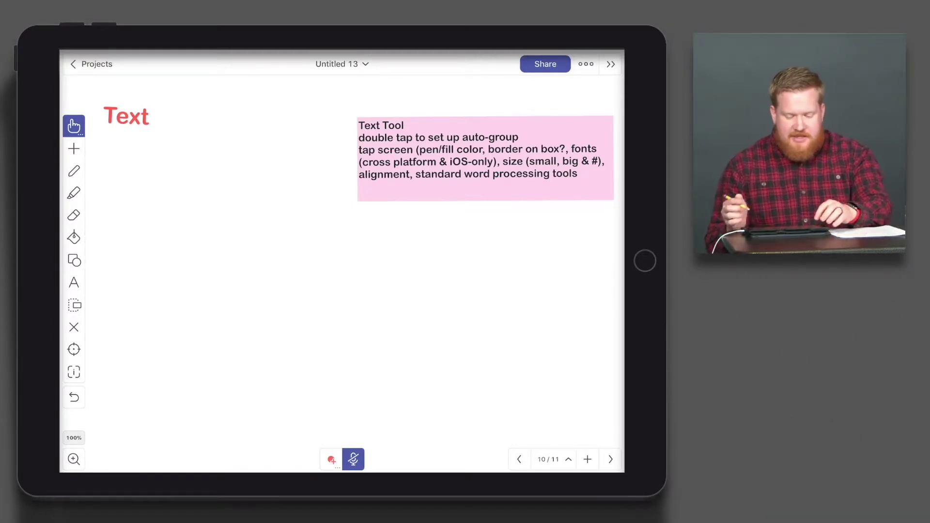
mouse_move(127, 116)
left_mouse_down()
mouse_move(382, 96)
mouse_move(504, 98)
left_mouse_up()
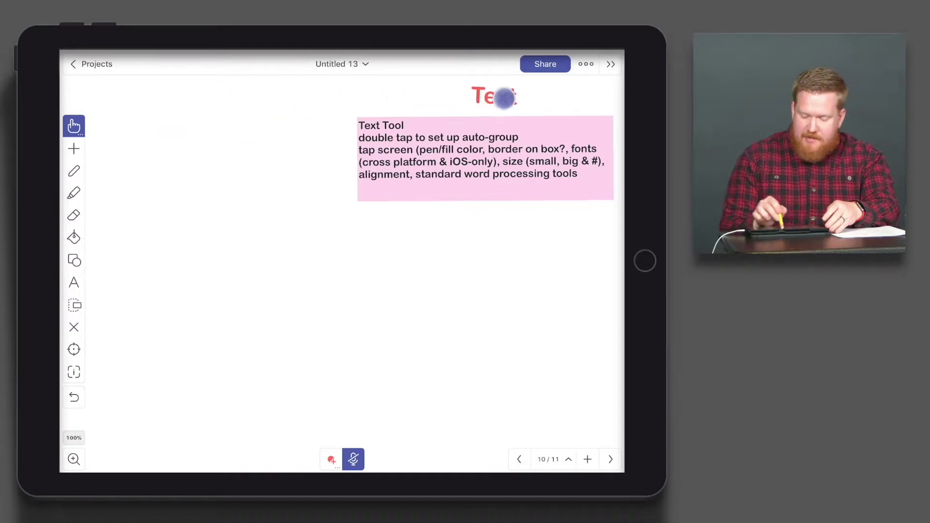
left_click_drag(486, 174, 492, 171)
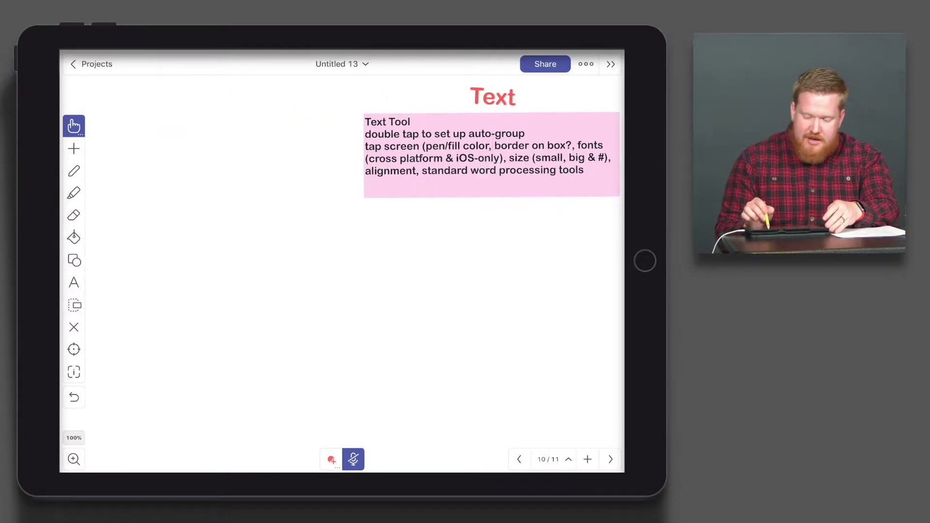
Insert the red-jacket landscape photo from All Photos and shrink it onto the slide's left side
left_click(73, 148)
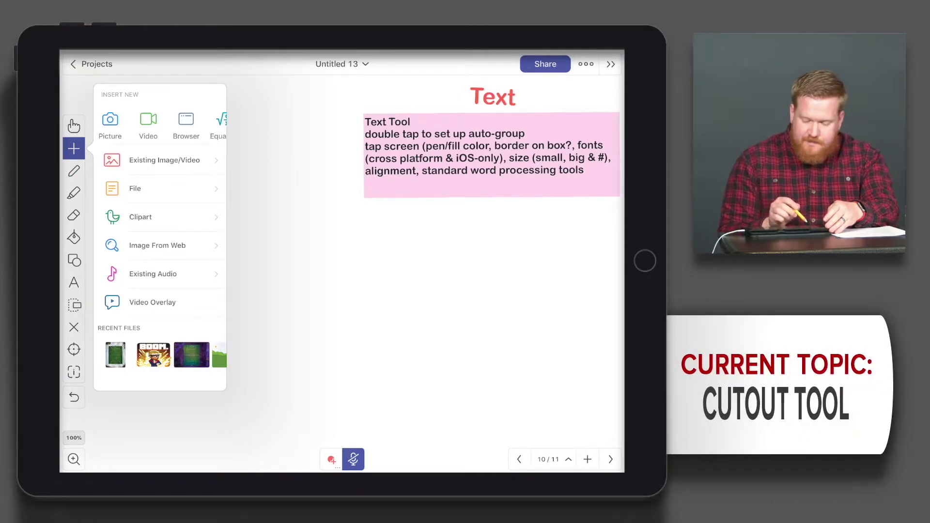
left_click(164, 160)
left_click(174, 175)
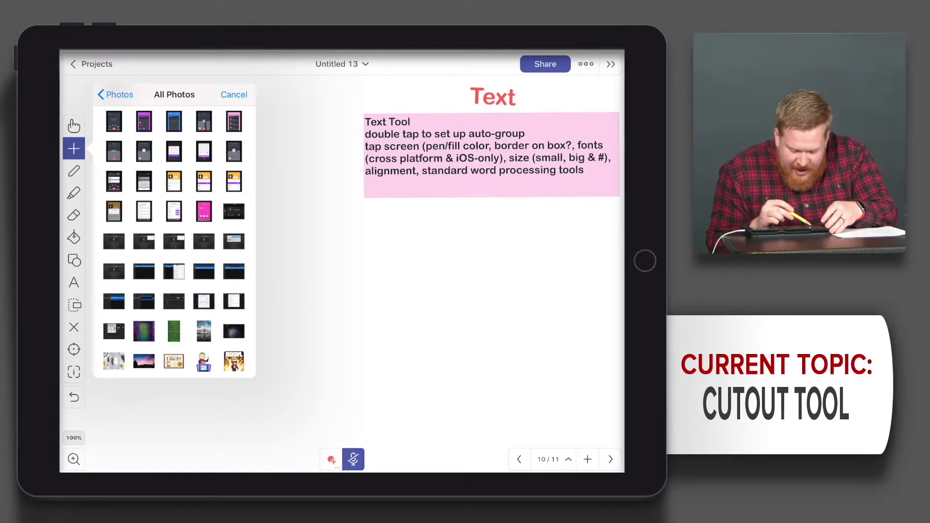
left_click(204, 331)
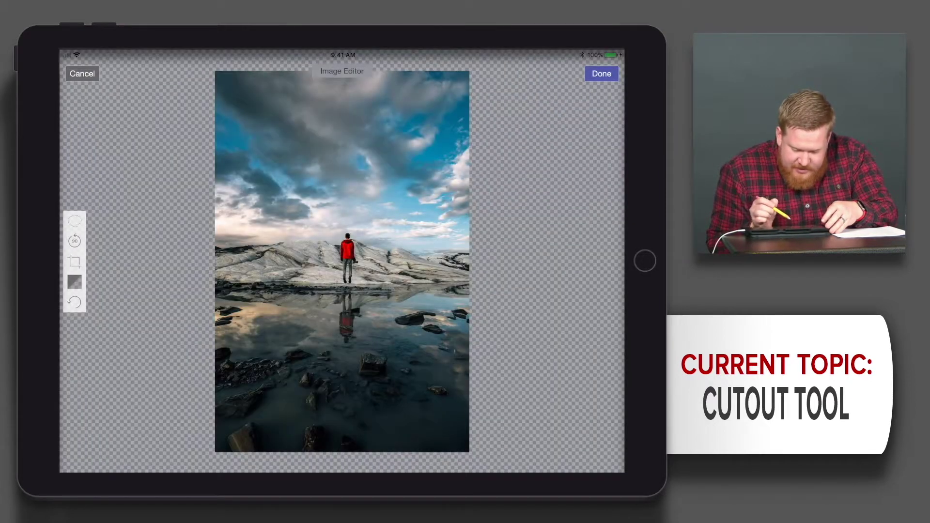
left_click(601, 73)
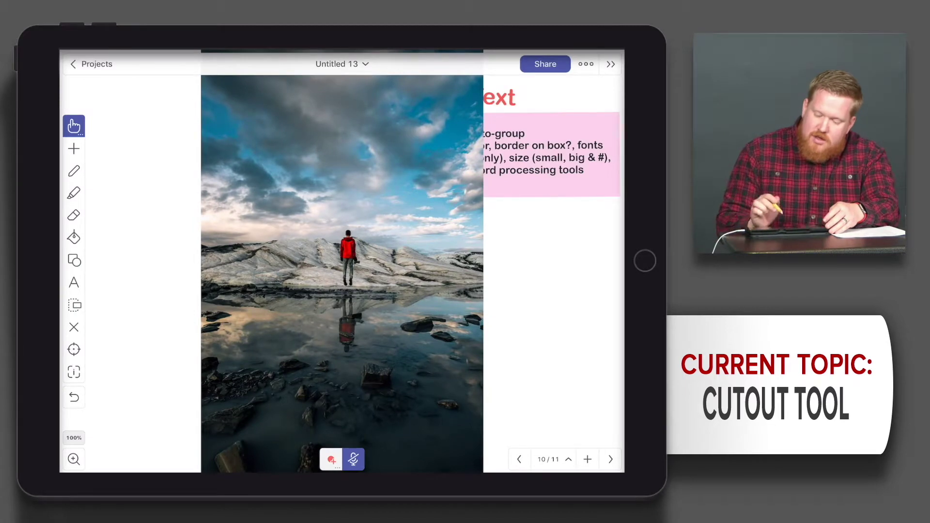
left_click_drag(322, 194, 289, 202)
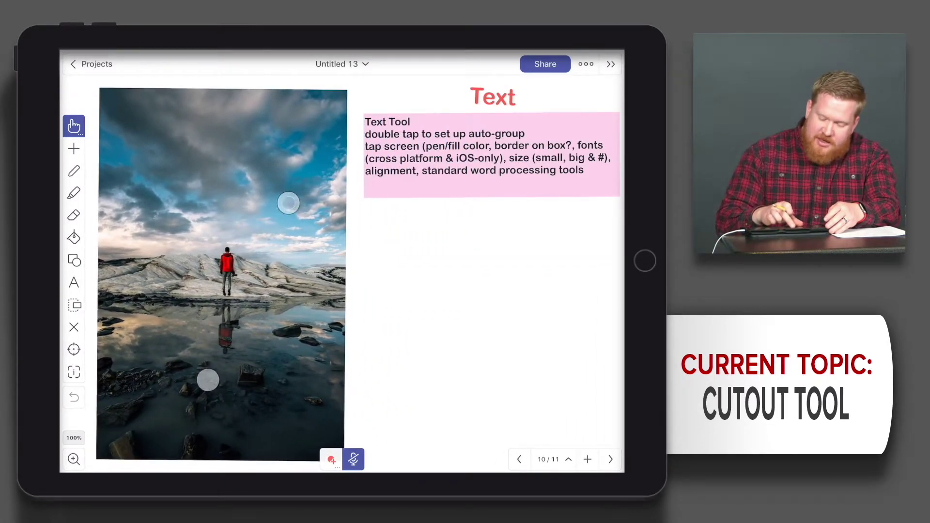
left_click_drag(288, 202, 289, 203)
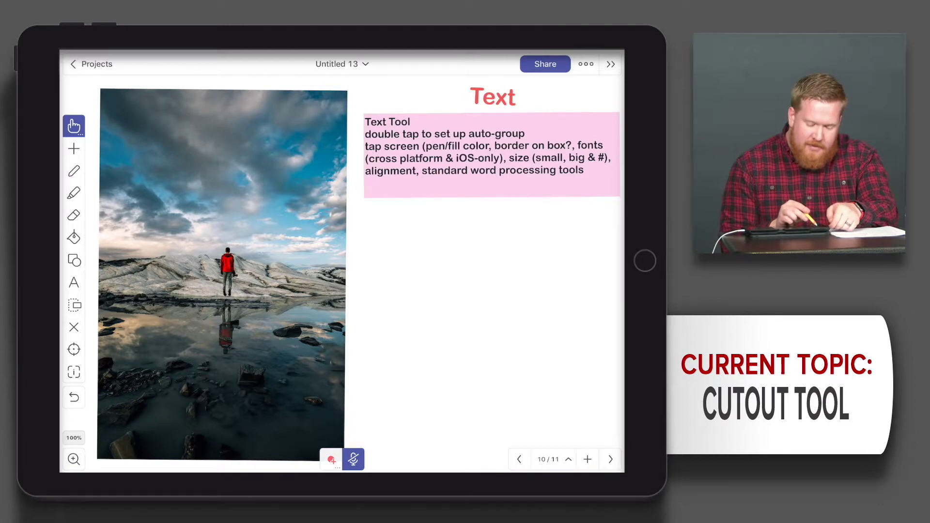
Try the Cutout tool's rectangle, lasso and freehand modes, then switch to the Pen tool
left_click(74, 306)
left_click(74, 305)
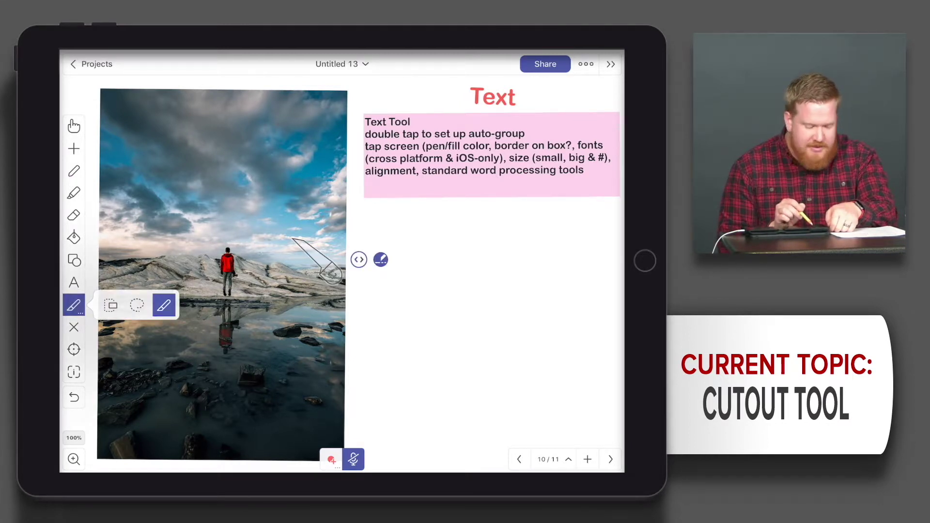
left_click(110, 305)
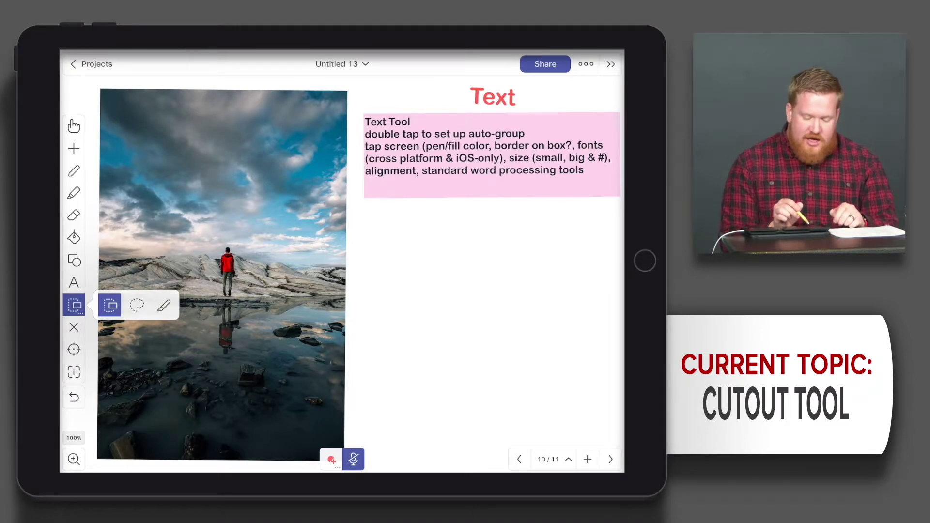
left_click(137, 305)
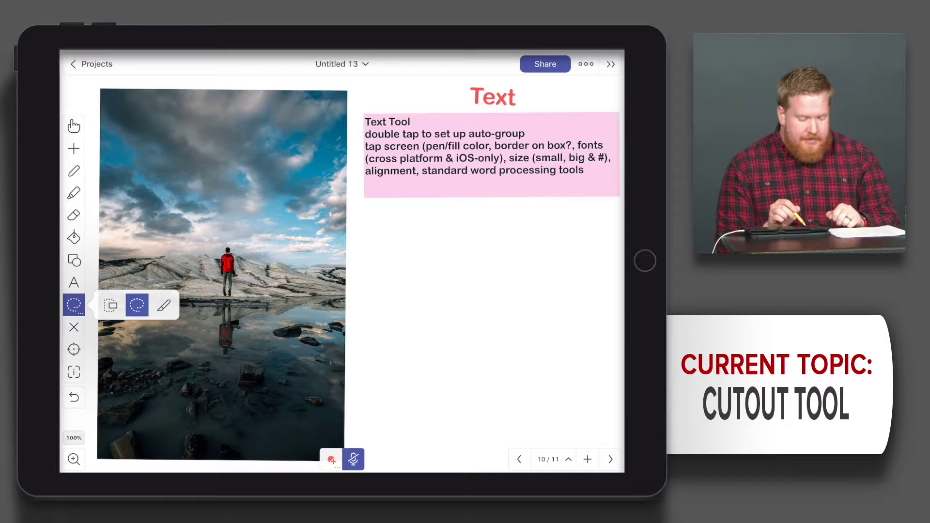
left_click(164, 305)
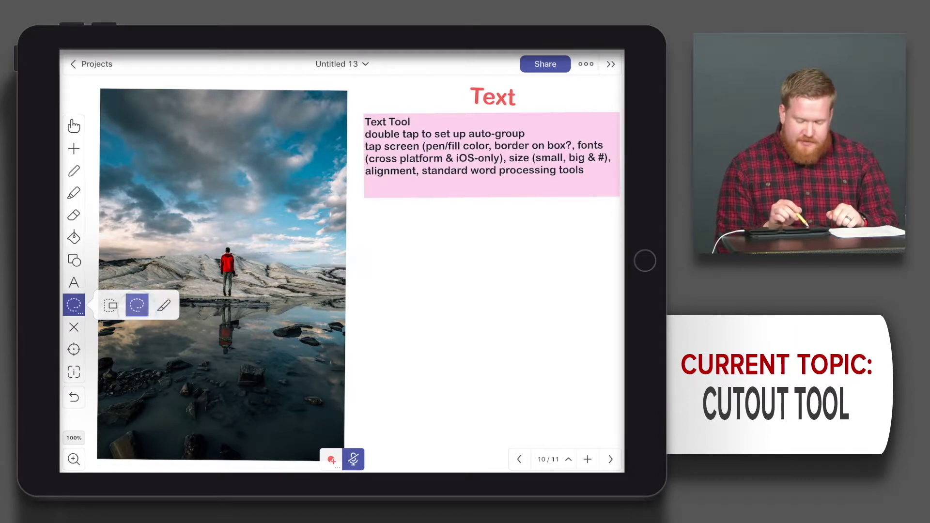
left_click(110, 305)
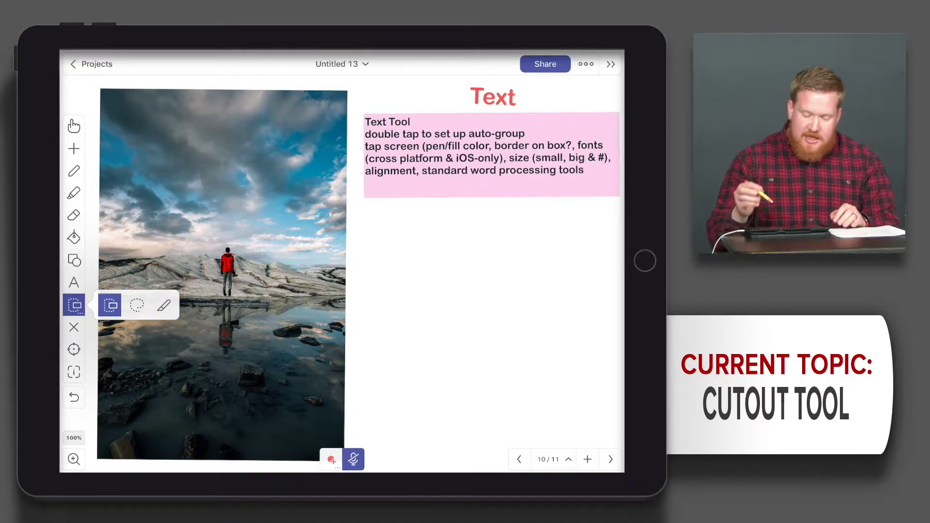
left_click(74, 171)
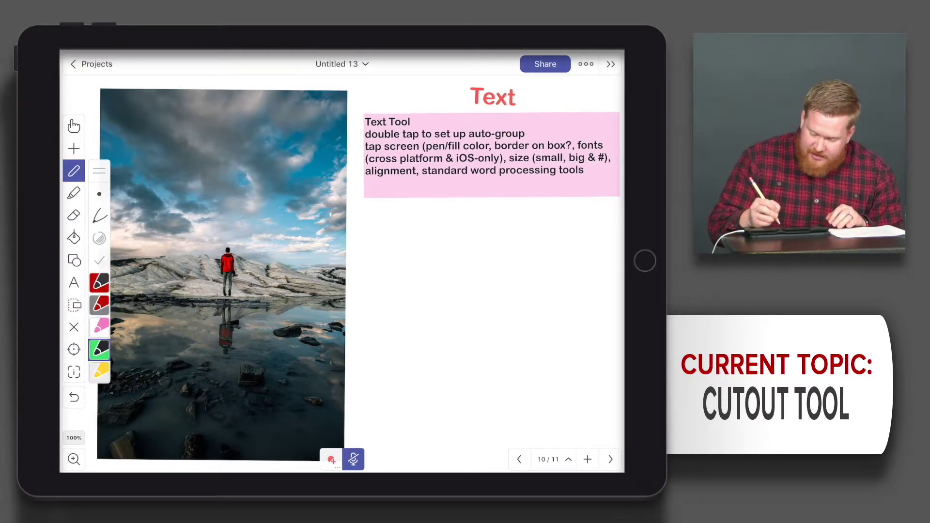
Handwrite 'Look at the Sky!' below the pink notes box
mouse_move(376, 248)
left_mouse_down()
mouse_move(385, 266)
mouse_move(426, 264)
left_mouse_up()
mouse_move(436, 248)
left_mouse_down()
mouse_move(438, 263)
mouse_move(467, 261)
left_mouse_up()
mouse_move(475, 246)
left_mouse_down()
mouse_move(480, 261)
mouse_move(499, 259)
left_mouse_up()
mouse_move(417, 279)
left_mouse_down()
mouse_move(411, 295)
mouse_move(438, 293)
left_mouse_up()
left_click_drag(440, 283, 450, 296)
left_click(452, 301)
Draw an arrow to the photo's sky, then cut out a copy of the arrow and caption
mouse_move(387, 241)
left_mouse_down()
mouse_move(349, 205)
mouse_move(365, 206)
mouse_move(528, 313)
left_mouse_up()
left_click(73, 305)
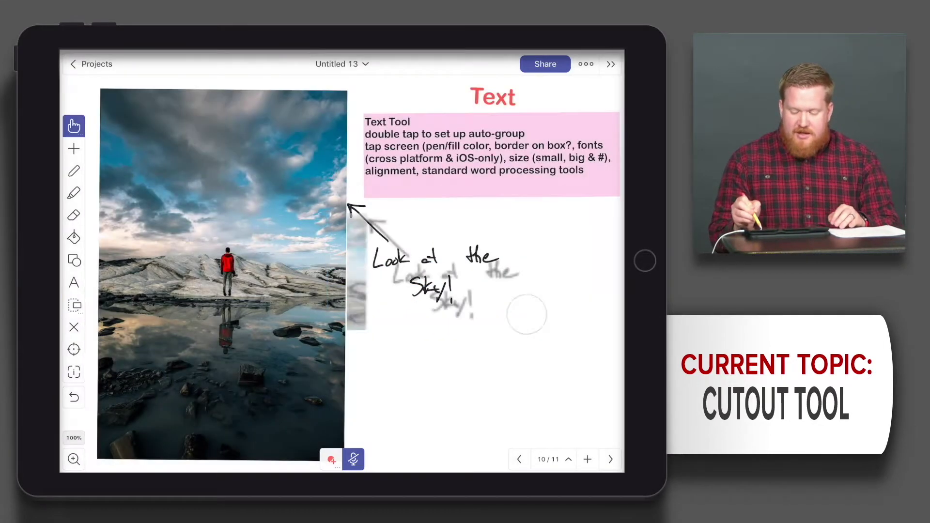
mouse_move(455, 304)
left_mouse_down()
mouse_move(456, 376)
mouse_move(480, 392)
mouse_move(467, 400)
mouse_move(491, 393)
mouse_move(450, 404)
mouse_move(461, 410)
mouse_move(449, 397)
mouse_move(461, 290)
mouse_move(454, 298)
left_mouse_up()
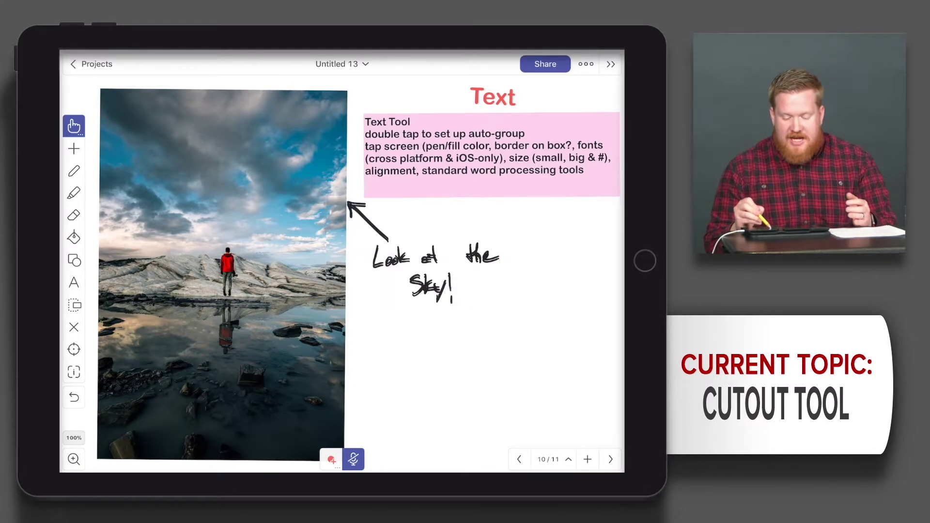
Go to slide 9, the Liquid/Gas slide
left_click(552, 459)
left_click(518, 404)
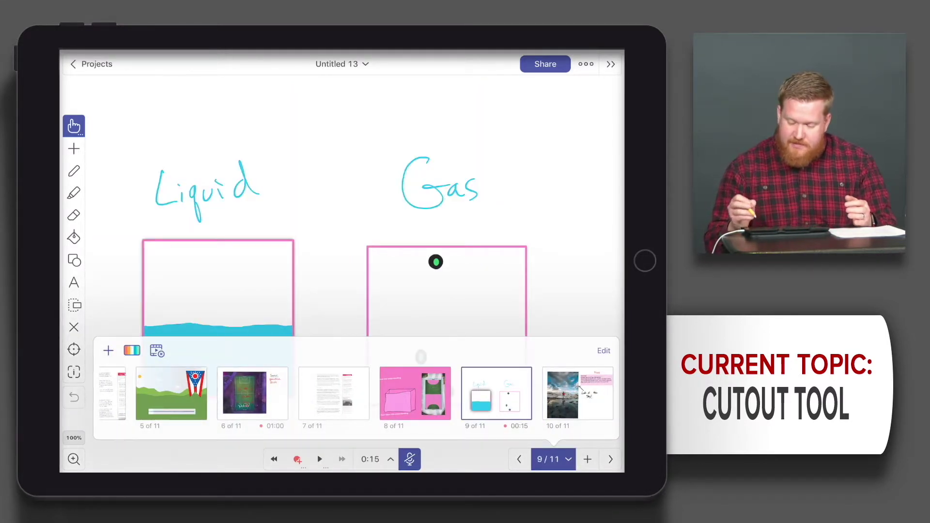
left_click(564, 301)
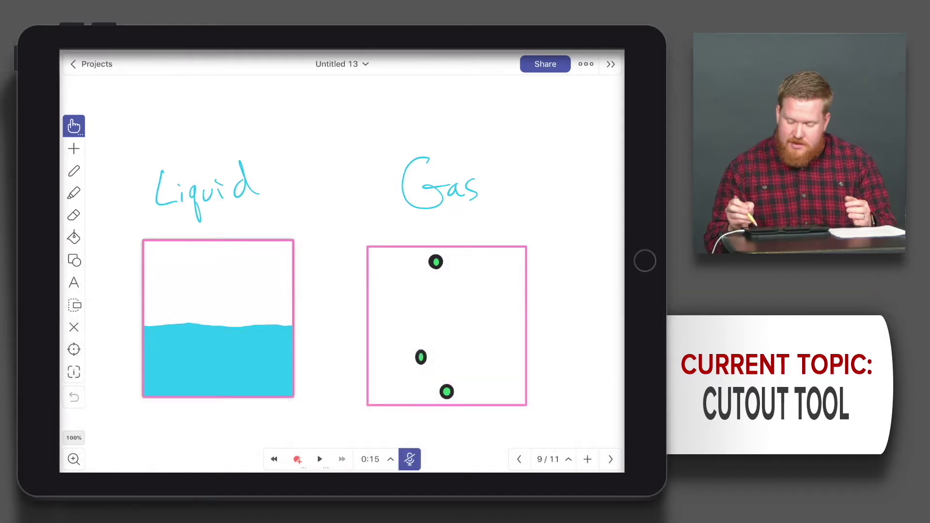
Cut out a copy of a gas particle and move it up into the Gas box
left_click(74, 305)
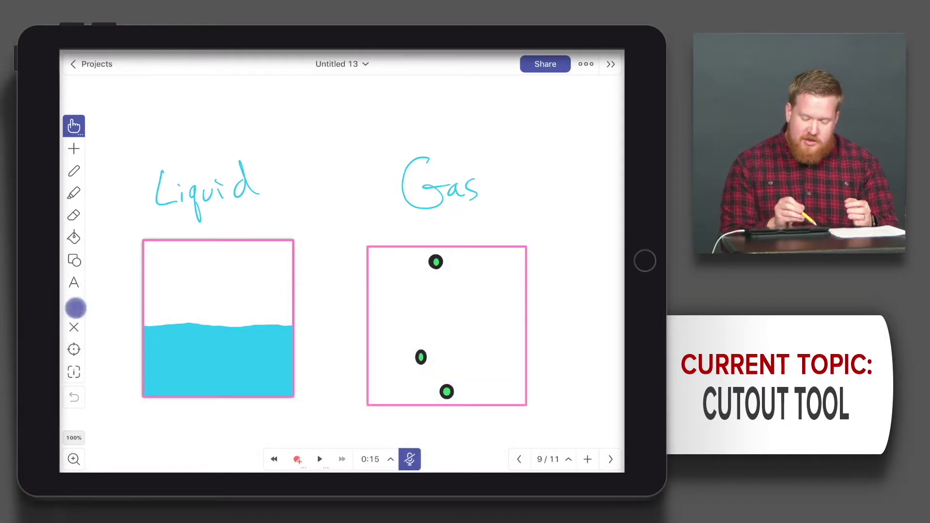
left_click_drag(415, 355, 441, 372)
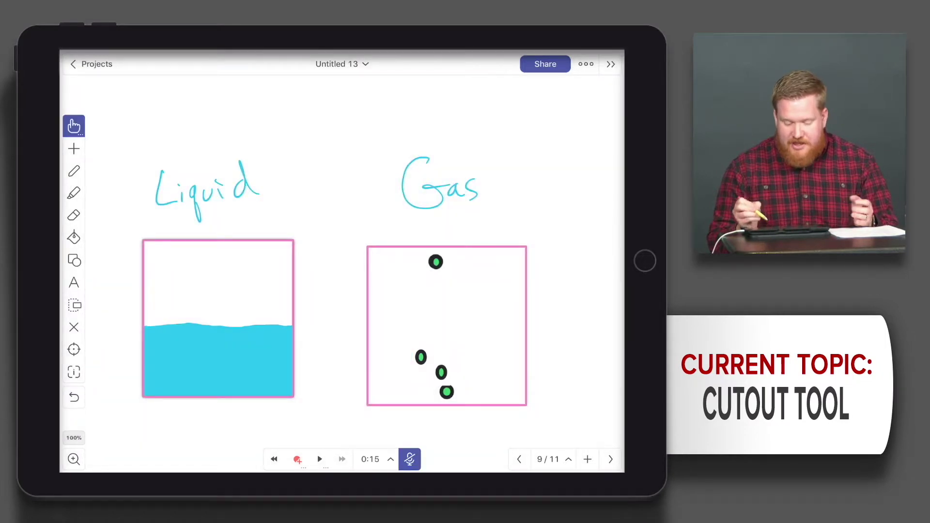
left_click_drag(441, 372, 481, 344)
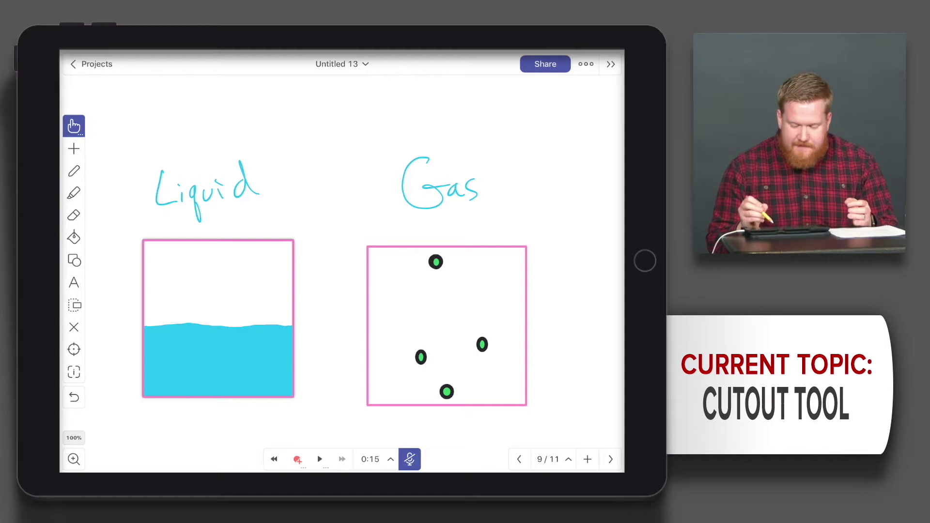
mouse_move(483, 344)
left_mouse_down()
mouse_move(466, 379)
mouse_move(395, 363)
mouse_move(246, 384)
mouse_move(477, 336)
left_mouse_up()
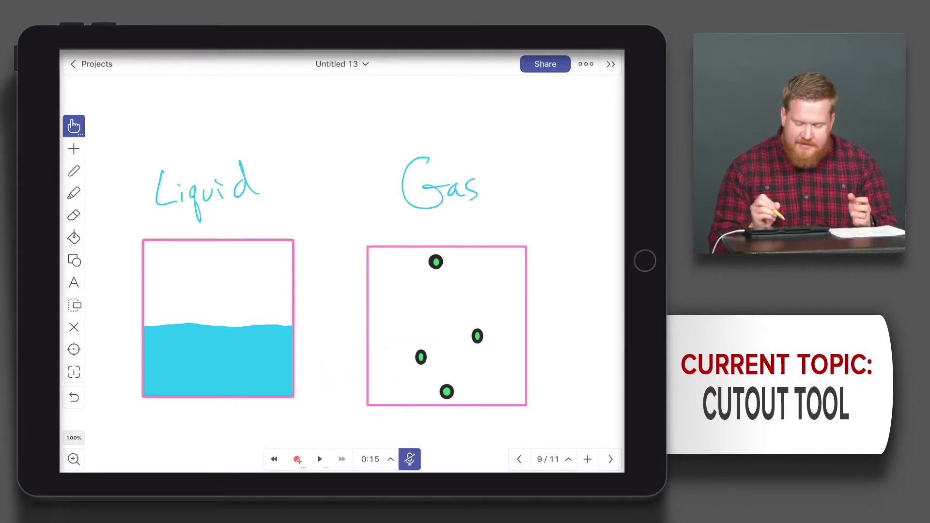
Return to slide 10 with the hiker photo
left_click(555, 459)
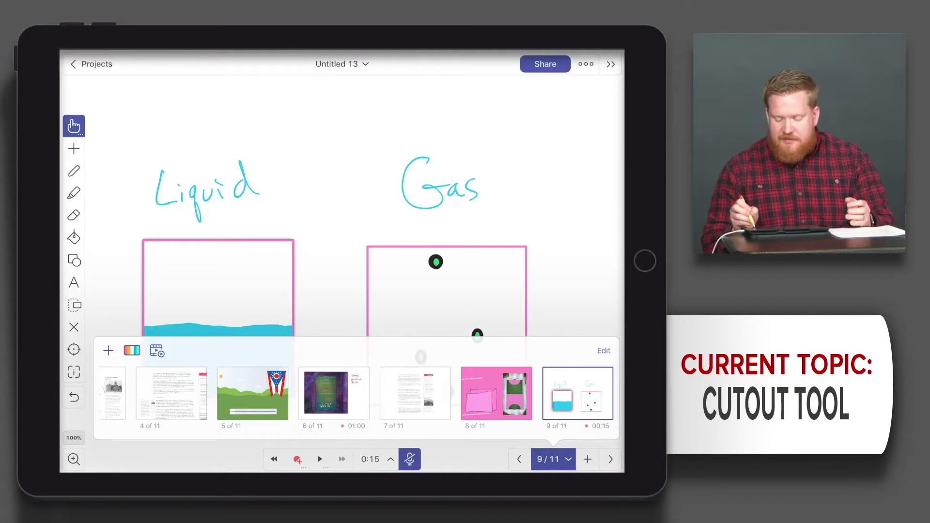
scroll(356, 393, "right", 2)
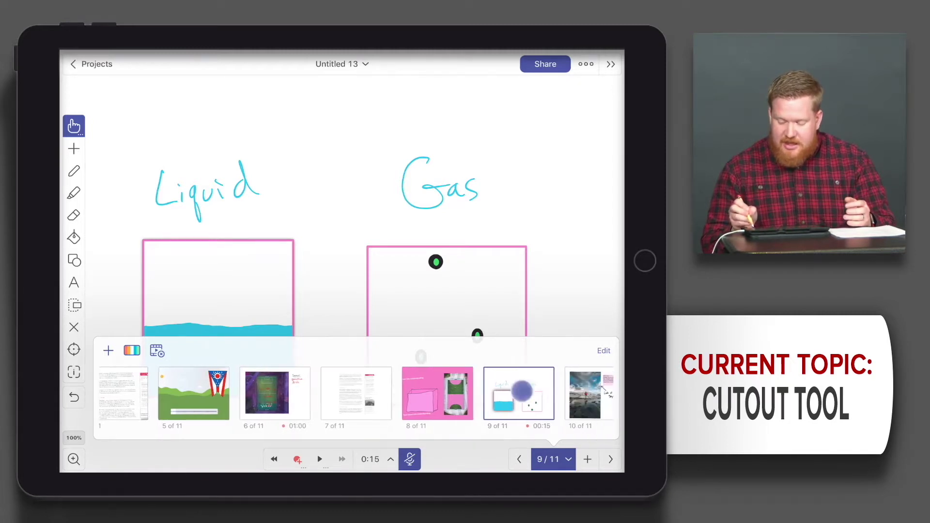
scroll(356, 393, "right", 4)
left_click(520, 405)
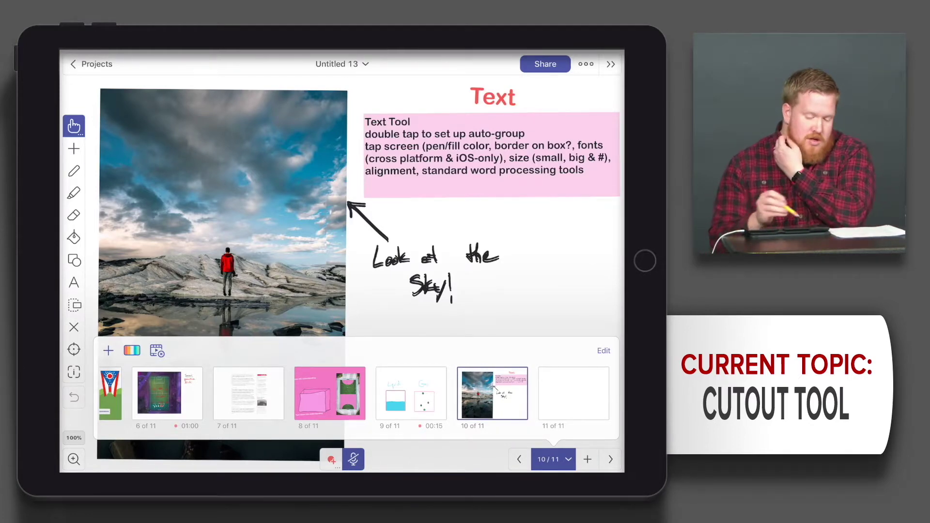
Pull a copy of the arrow and caption downward, then delete that copy
left_click(528, 314)
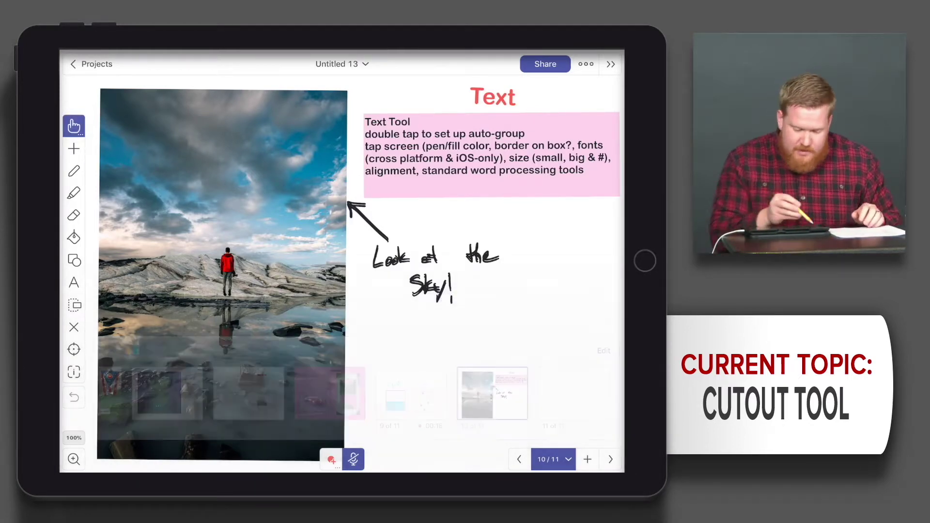
mouse_move(441, 303)
left_mouse_down()
mouse_move(518, 394)
mouse_move(501, 421)
left_mouse_up()
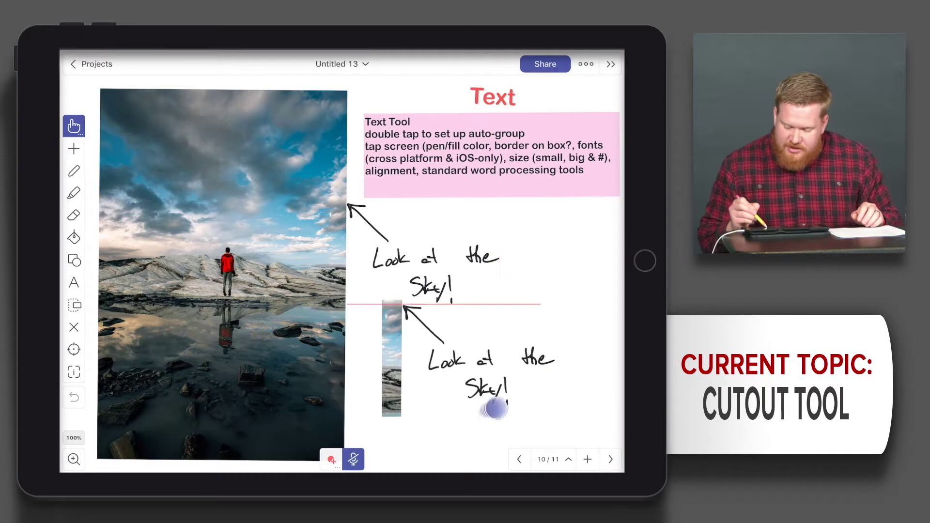
left_click(74, 327)
left_click(493, 387)
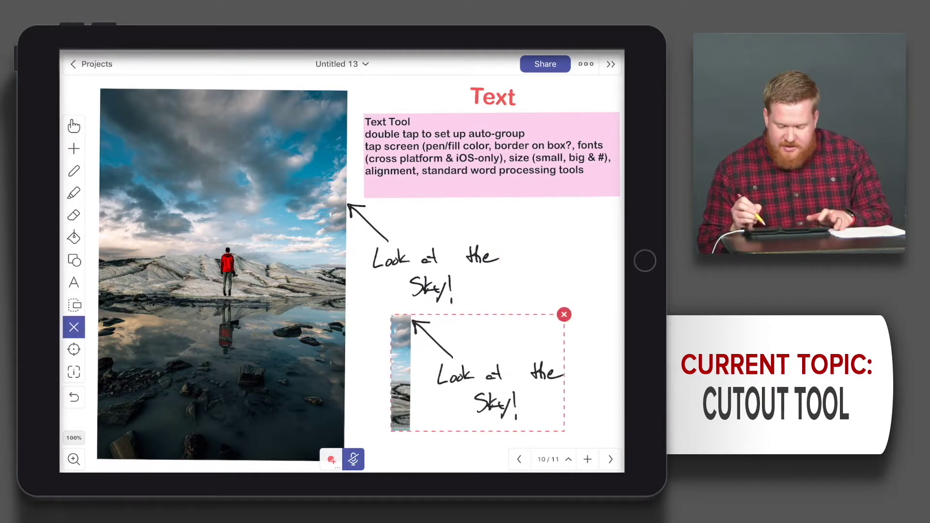
left_click(562, 314)
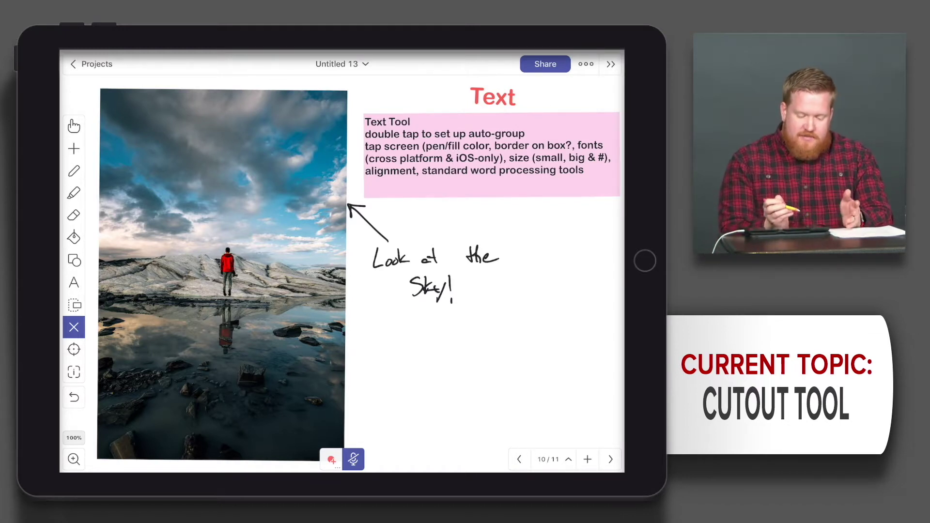
Mark the handwriting, pink notes and title for deletion, unmark them all, and choose Cutout
left_click(436, 280)
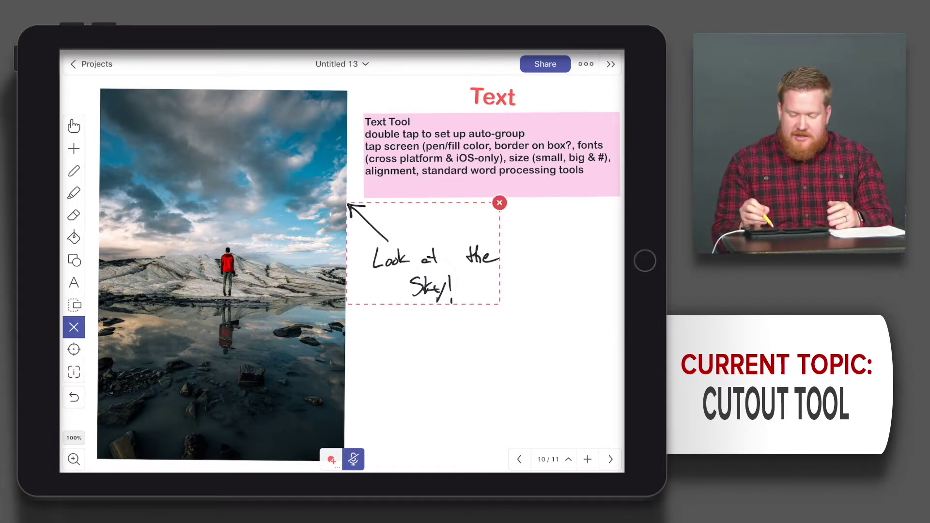
left_click(582, 181)
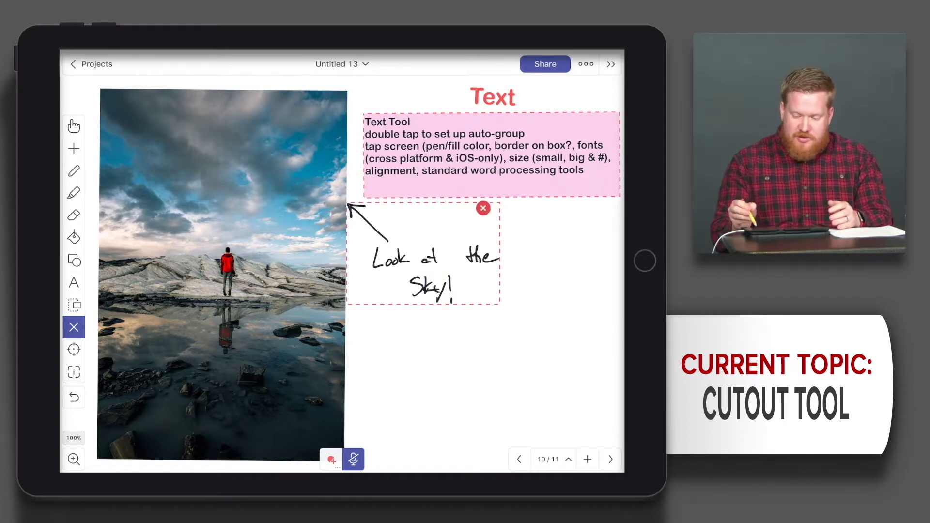
left_click(473, 257)
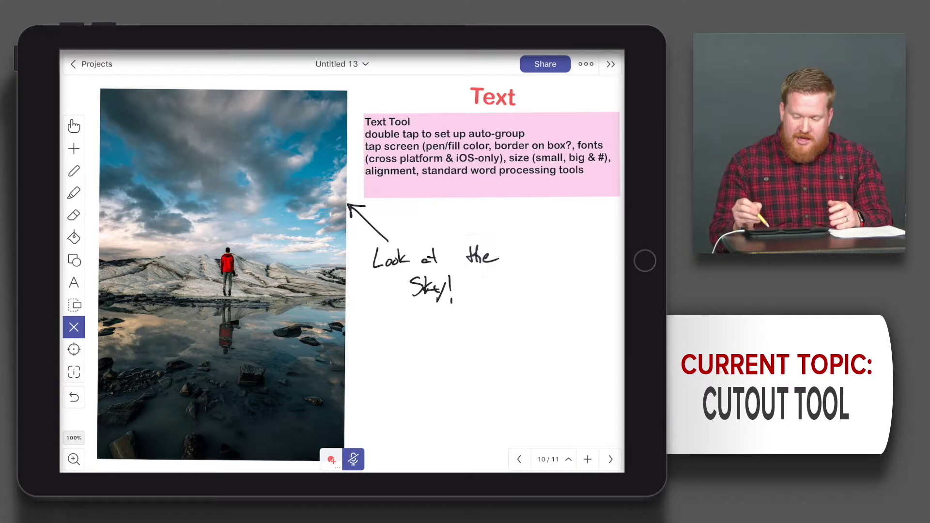
left_click(495, 97)
left_click(485, 154)
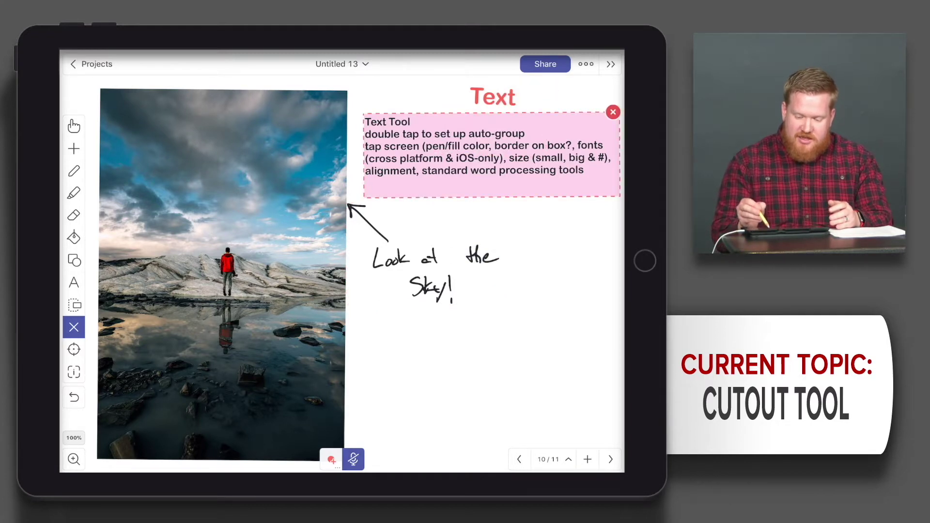
left_click(446, 247)
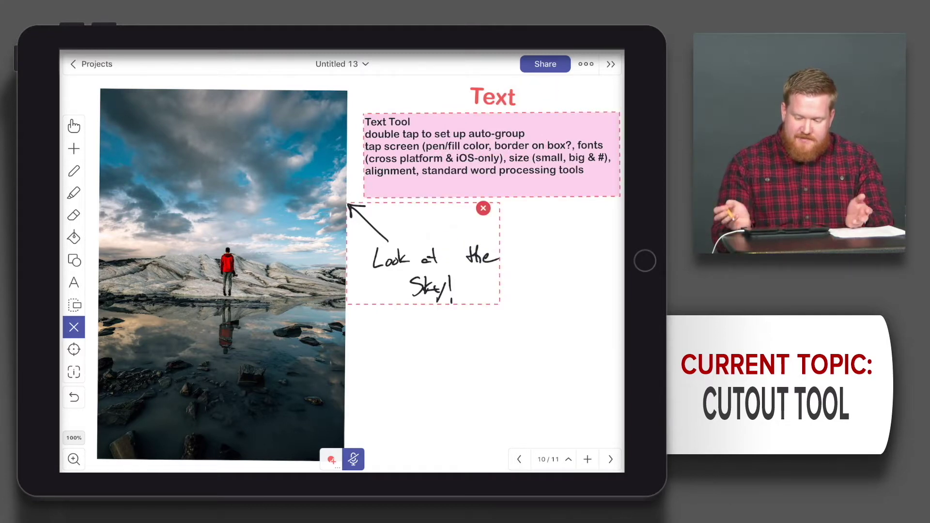
left_click(506, 102)
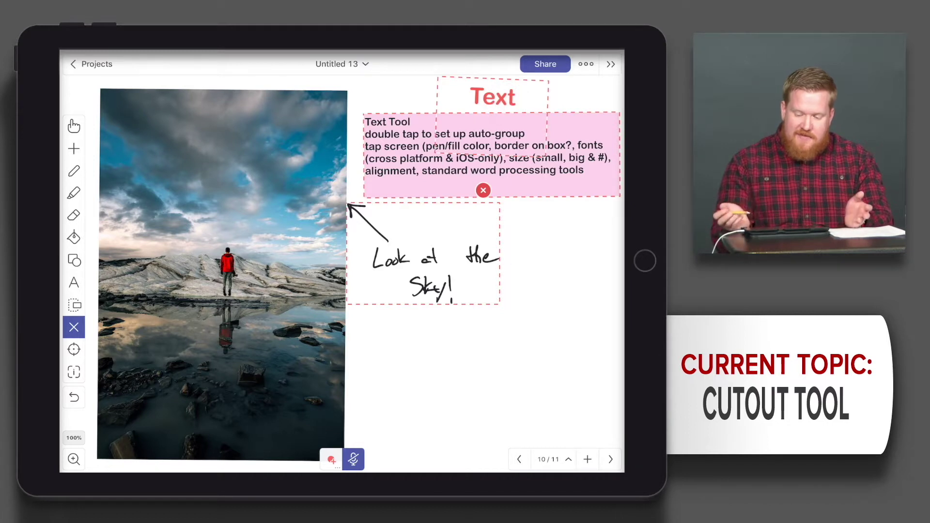
left_click(541, 287)
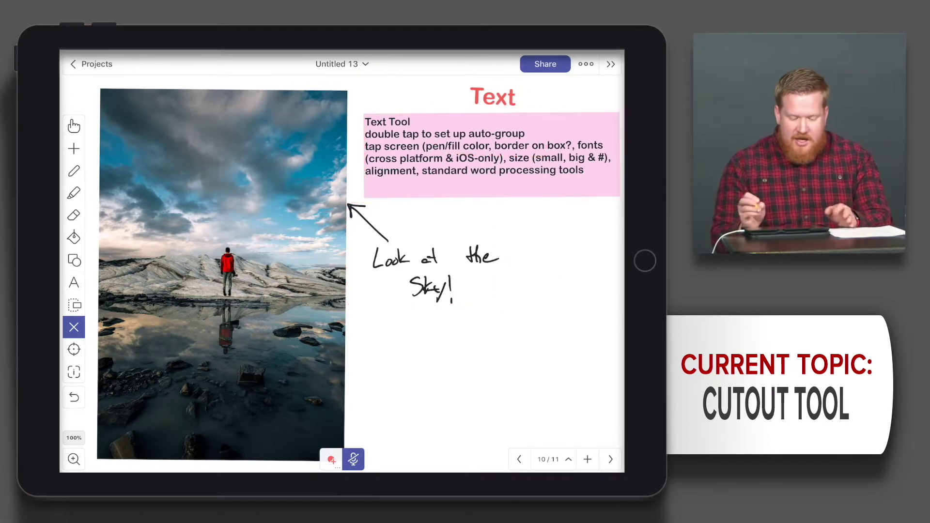
left_click(73, 304)
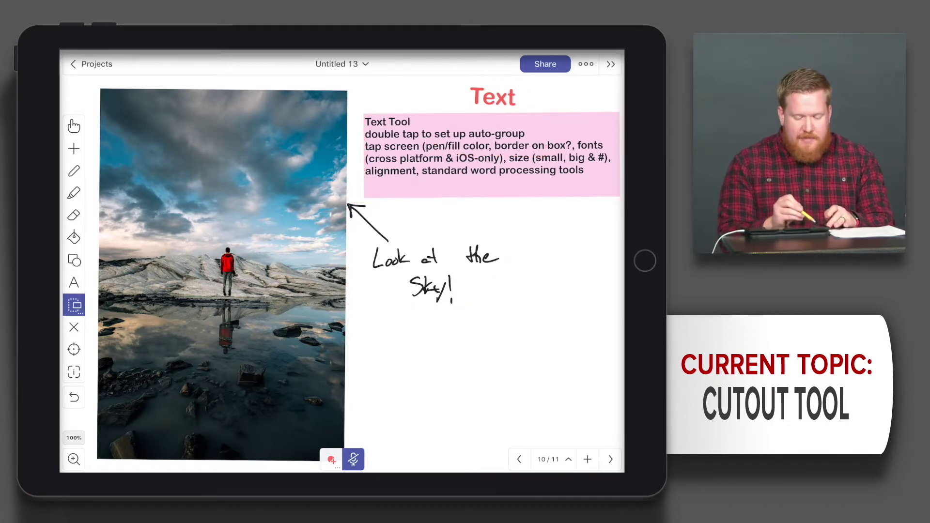
Lasso the red-jacket hiker and place the copy beside him
left_click(74, 305)
left_click(137, 305)
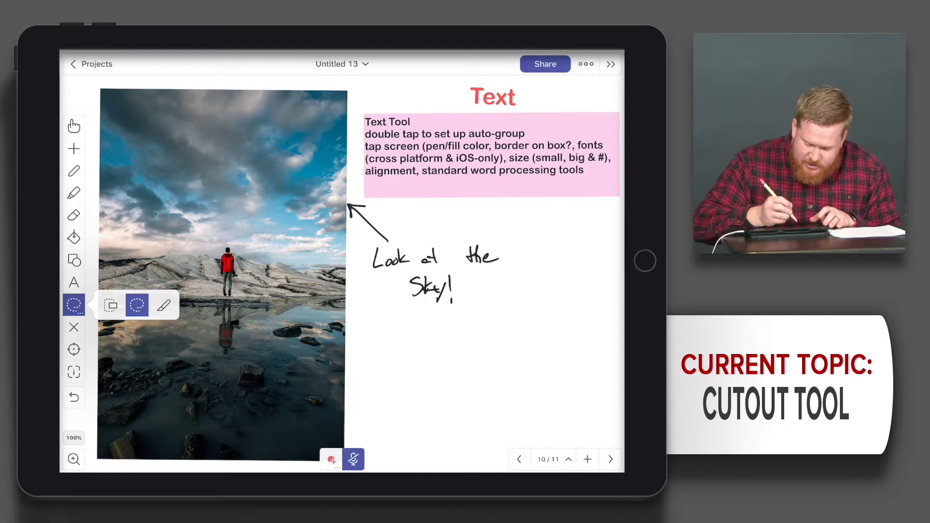
mouse_move(225, 246)
left_mouse_down()
mouse_move(217, 298)
mouse_move(236, 283)
left_mouse_up()
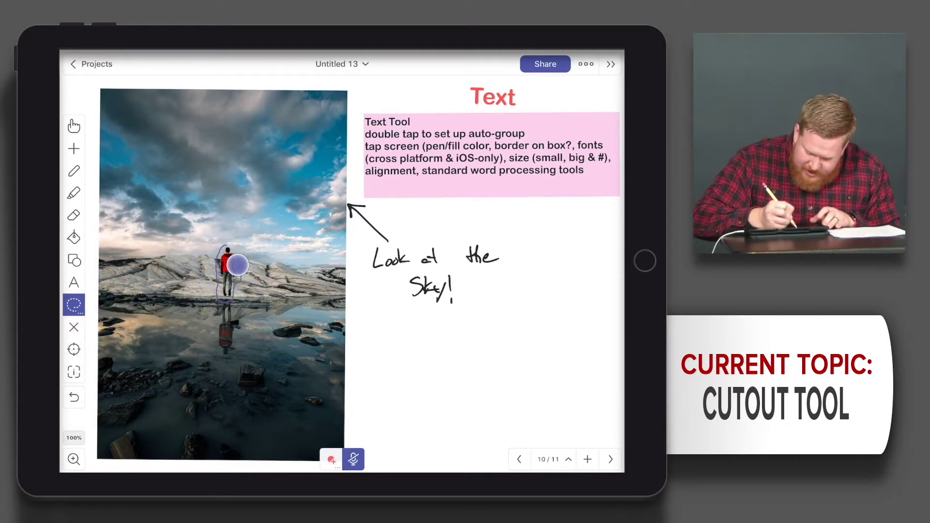
left_click_drag(228, 244, 226, 246)
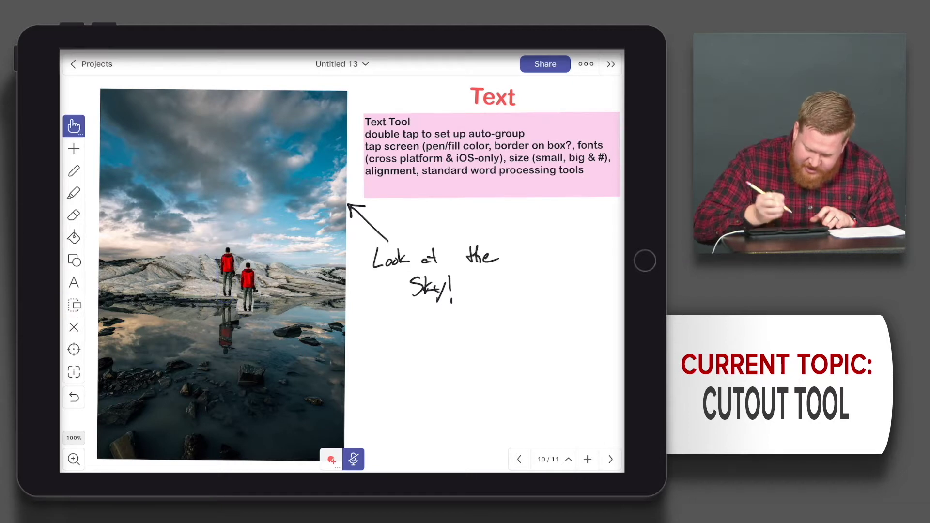
left_click_drag(245, 286, 257, 270)
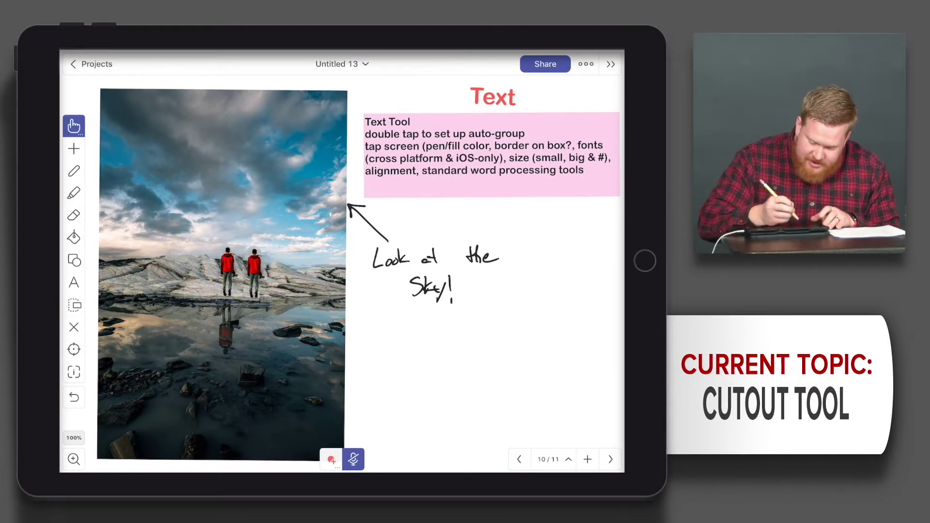
Lasso both hikers and place that copy beside them, making four figures
left_click(73, 304)
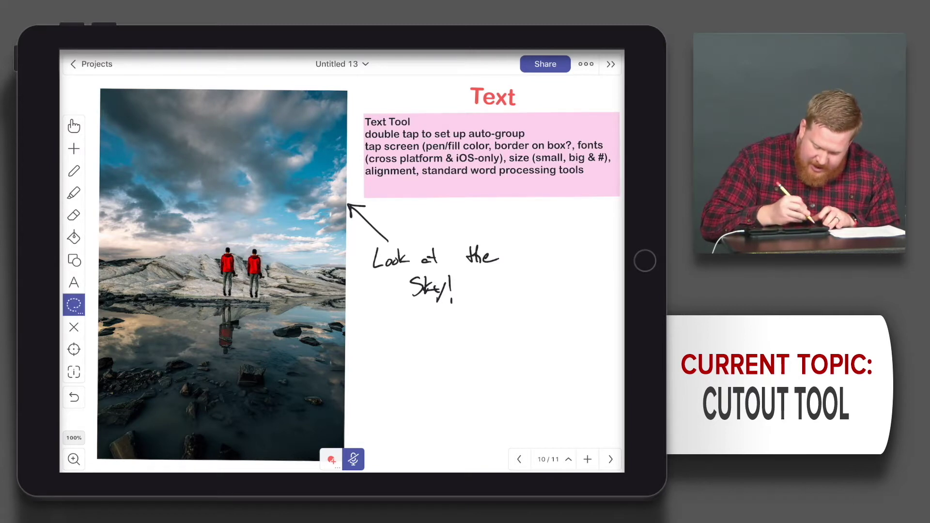
mouse_move(220, 253)
left_mouse_down()
mouse_move(233, 295)
mouse_move(257, 300)
mouse_move(266, 267)
mouse_move(259, 248)
mouse_move(245, 269)
mouse_move(234, 256)
mouse_move(220, 271)
left_mouse_up()
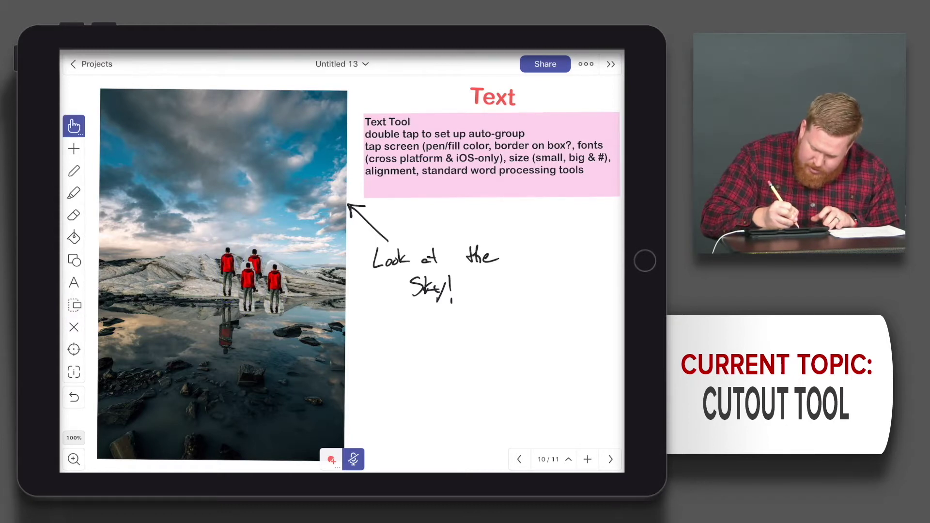
mouse_move(185, 283)
left_mouse_down()
mouse_move(209, 266)
mouse_move(202, 271)
left_mouse_up()
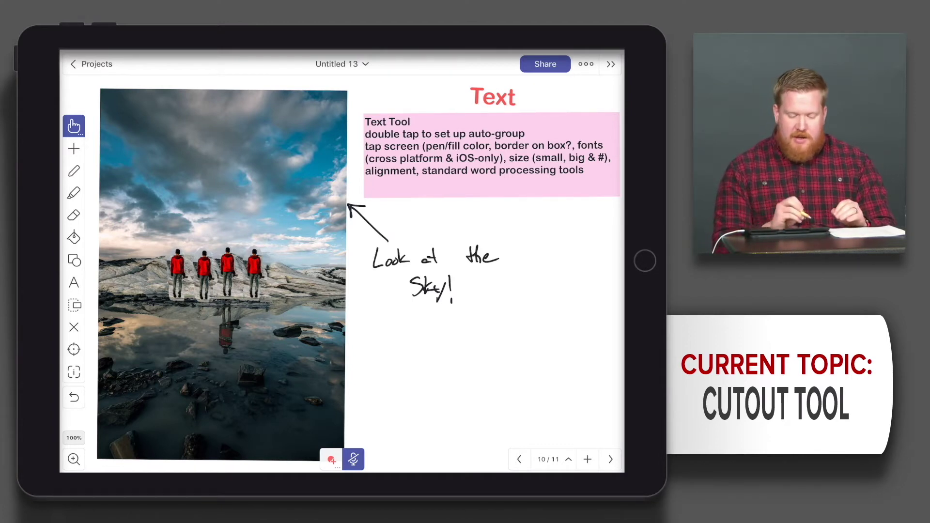
Choose the freehand pen Cutout and trace an outline across the hikers
left_click(74, 305)
left_click(74, 305)
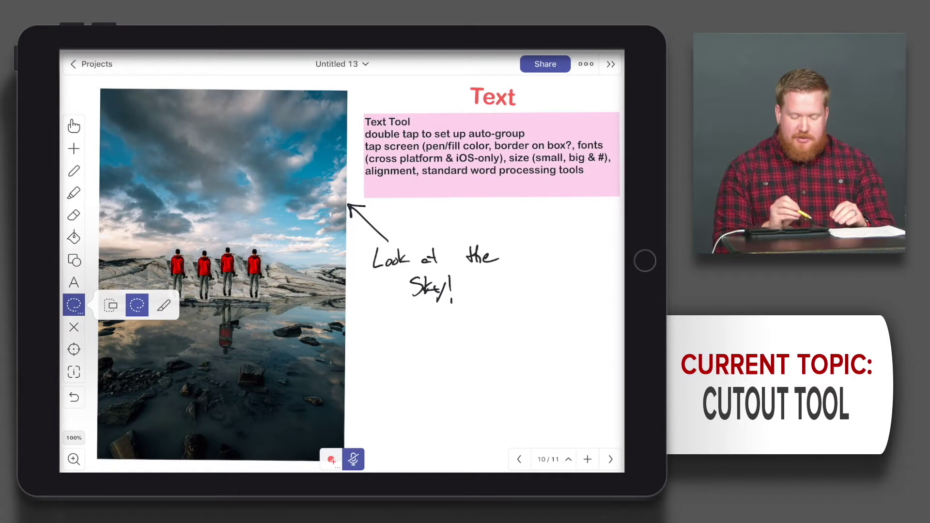
left_click(163, 305)
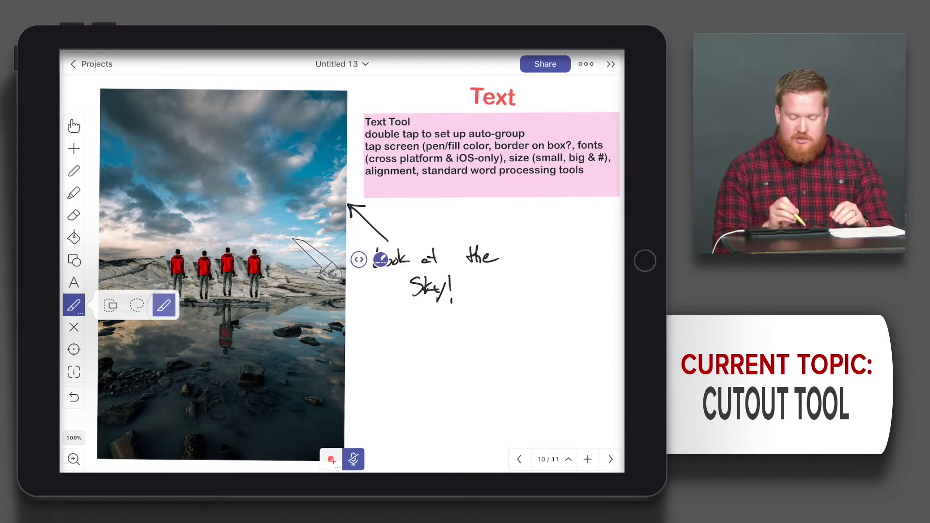
left_click(337, 277)
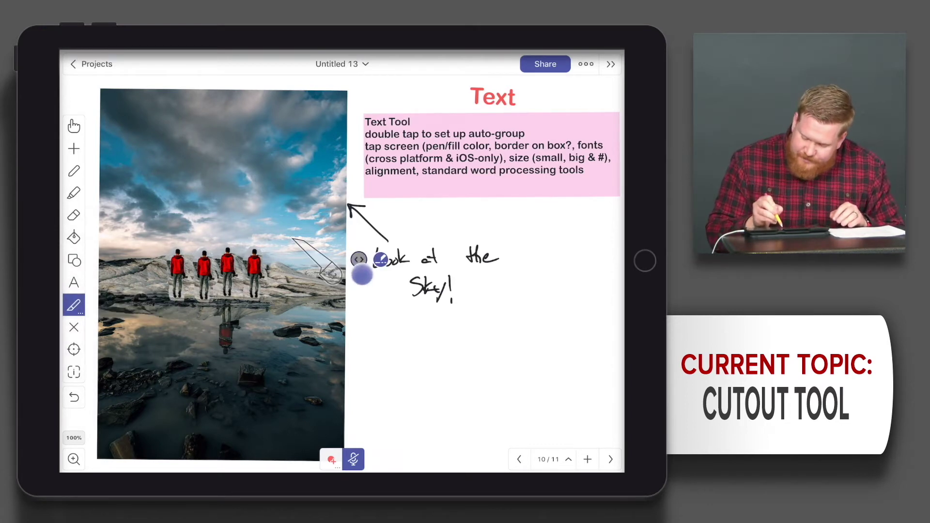
left_click_drag(201, 260, 380, 260)
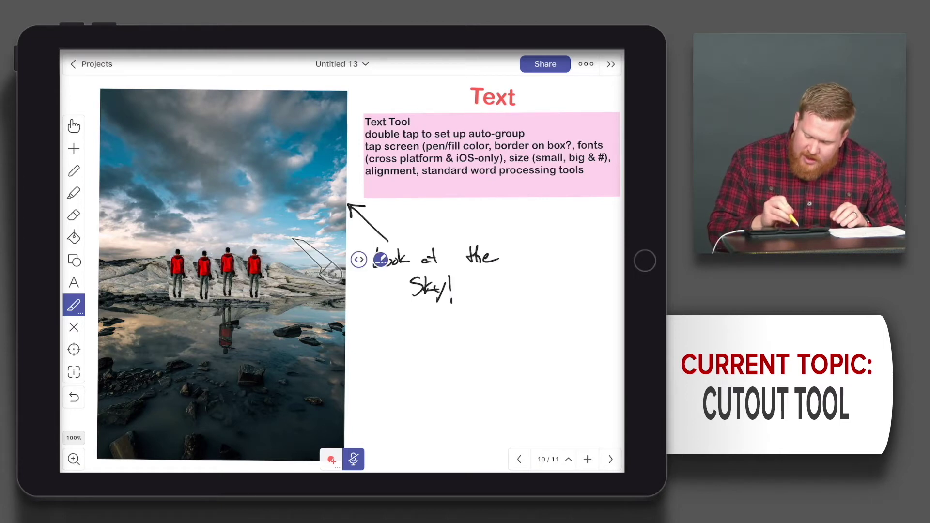
Reshape the outline around one hiker, confirm, and move the copy to the row's right end
left_click(228, 264)
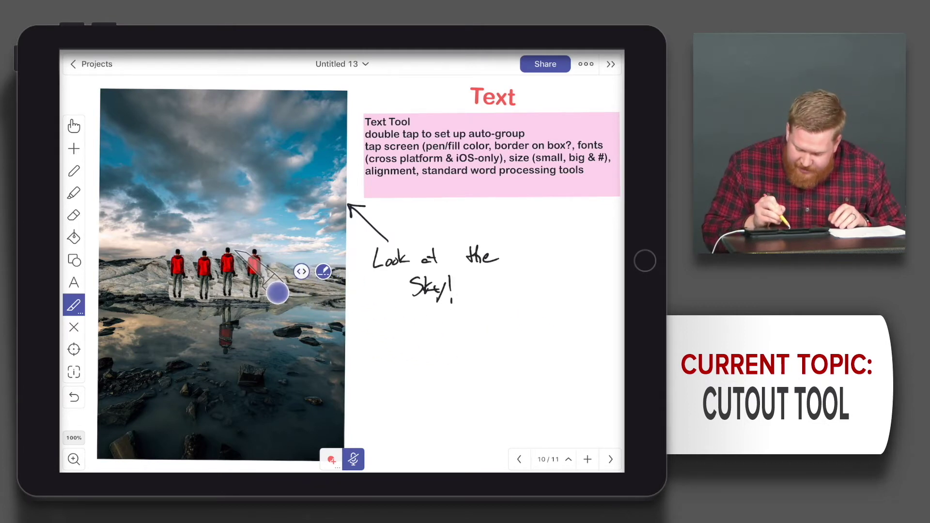
left_click(276, 294)
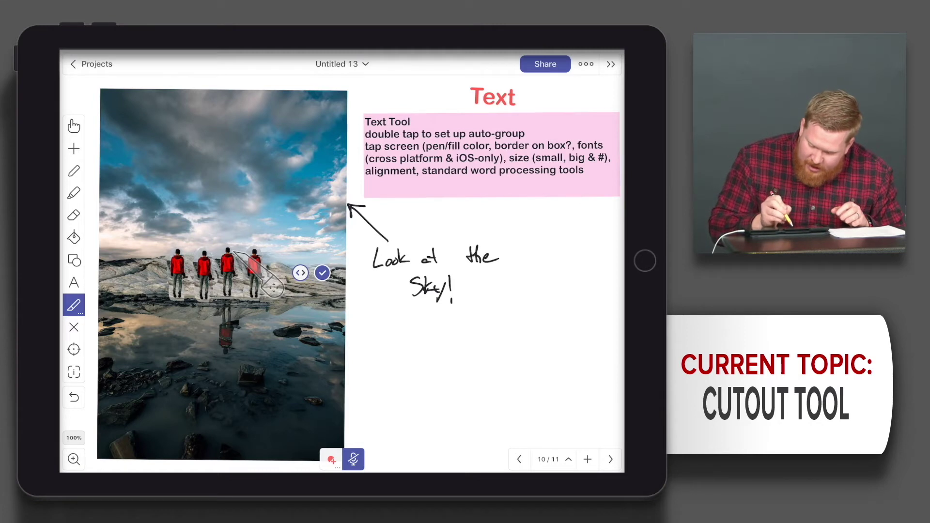
mouse_move(273, 286)
left_mouse_down()
mouse_move(265, 277)
mouse_move(259, 293)
mouse_move(270, 328)
mouse_move(273, 288)
left_mouse_up()
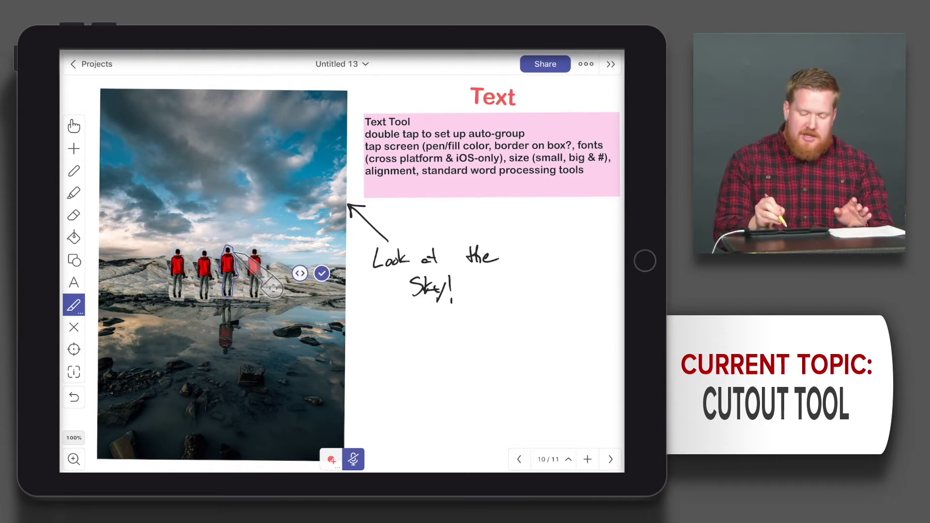
left_click(322, 273)
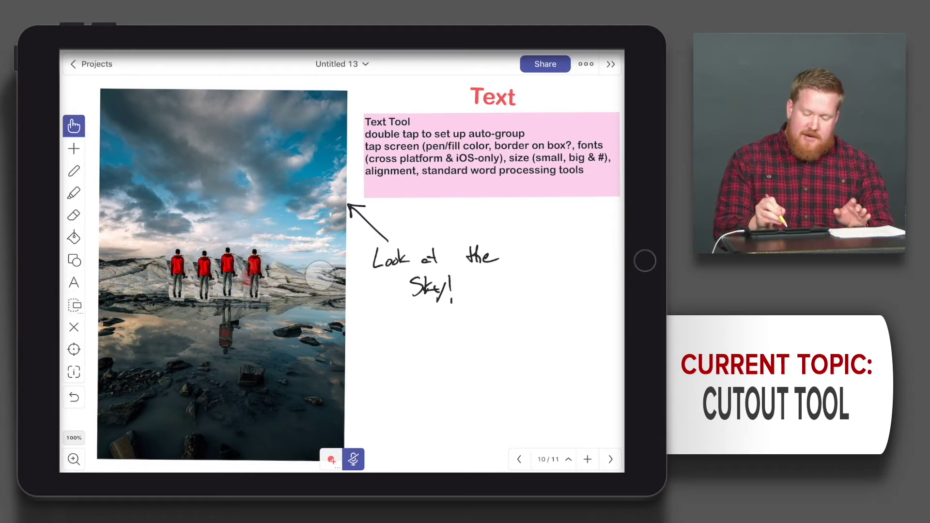
left_click_drag(247, 284, 277, 278)
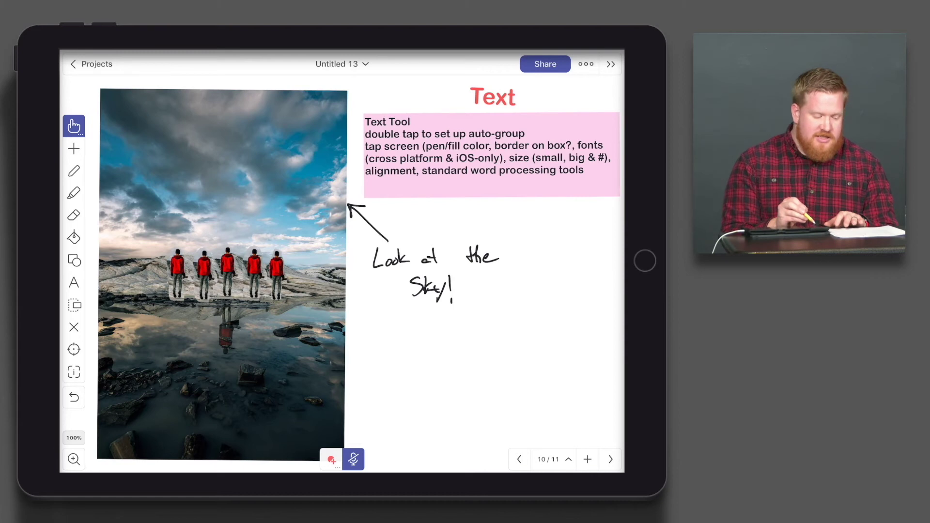
left_click(74, 350)
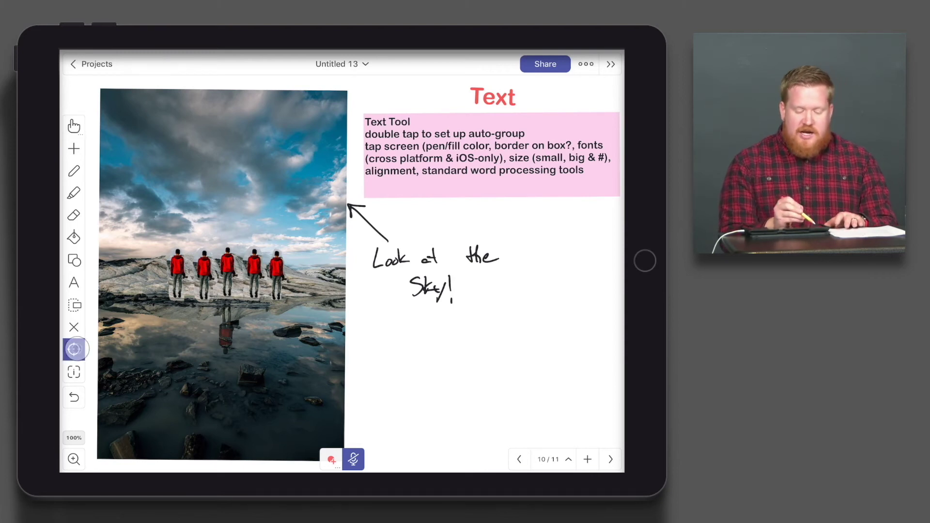
left_click(74, 349)
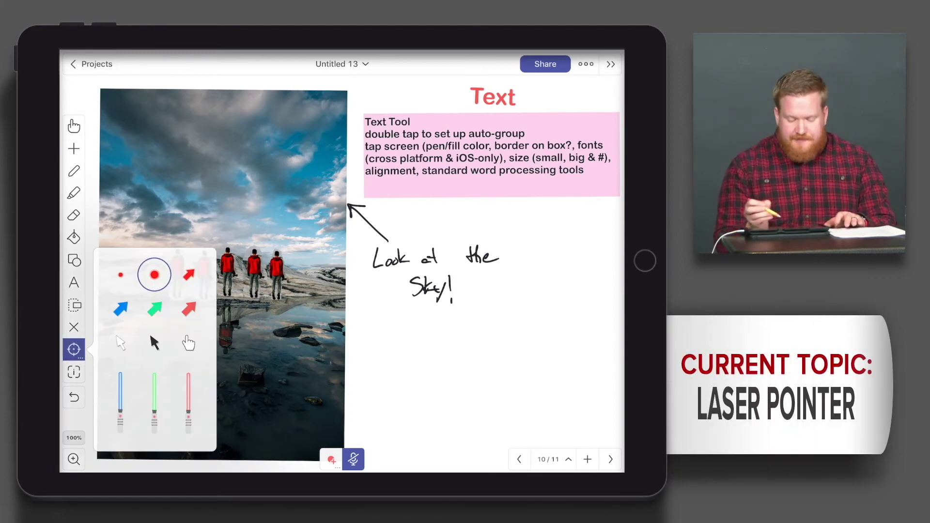
left_click(74, 349)
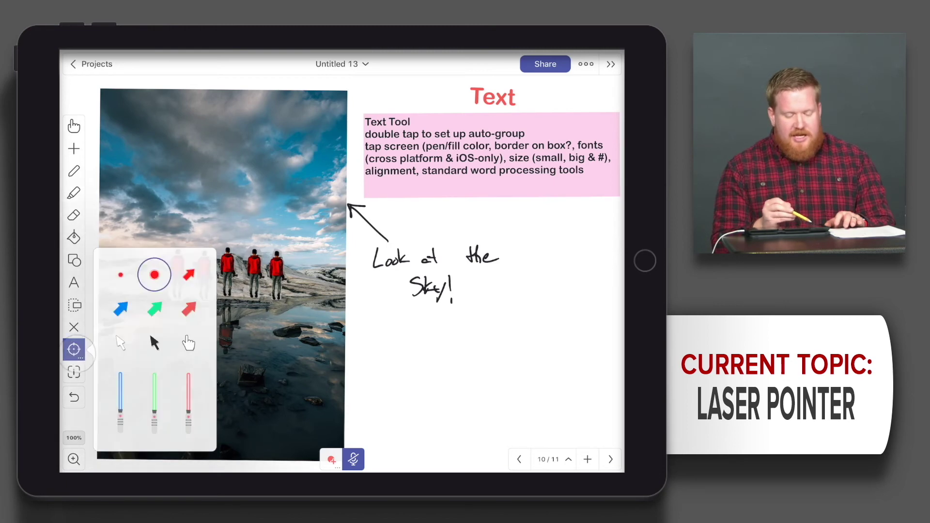
left_click(188, 342)
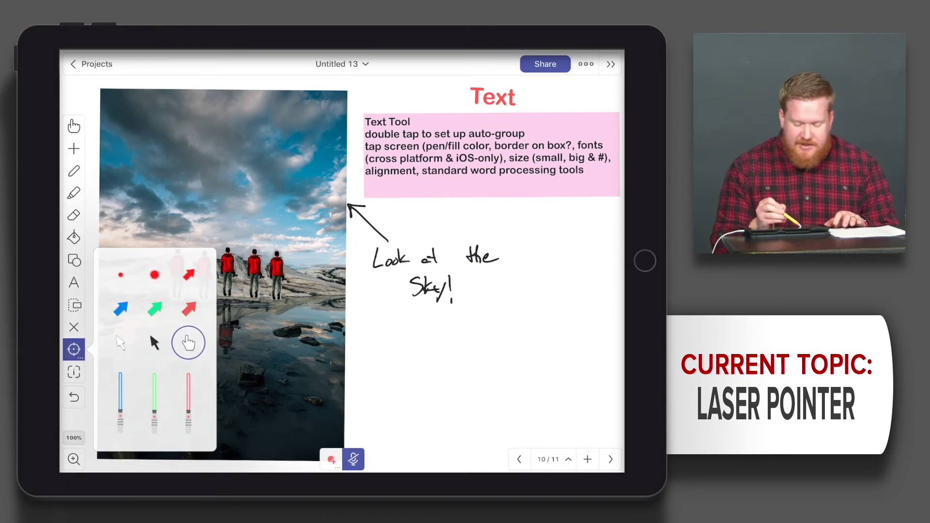
left_click(417, 327)
mouse_move(416, 326)
left_mouse_down()
mouse_move(363, 275)
mouse_move(275, 327)
left_mouse_up()
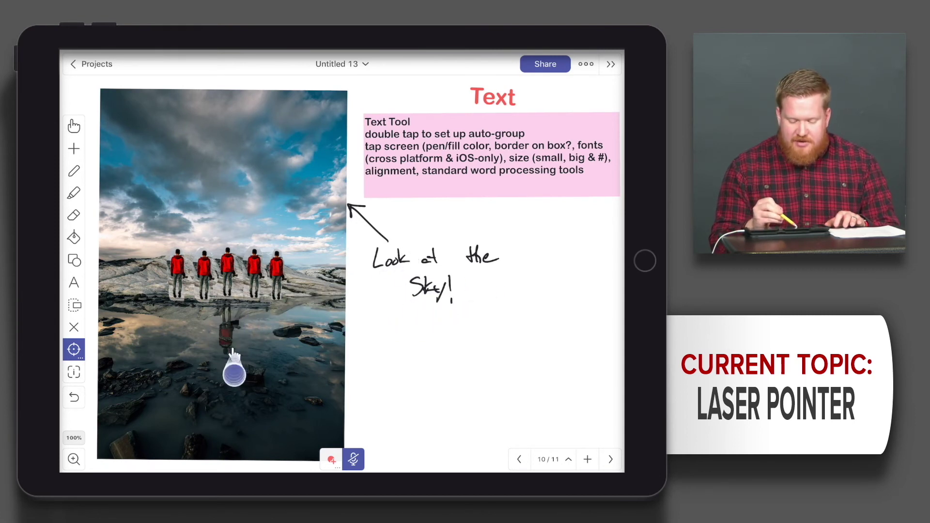
mouse_move(274, 328)
left_mouse_down()
mouse_move(439, 333)
mouse_move(417, 314)
mouse_move(387, 376)
left_mouse_up()
left_click(74, 349)
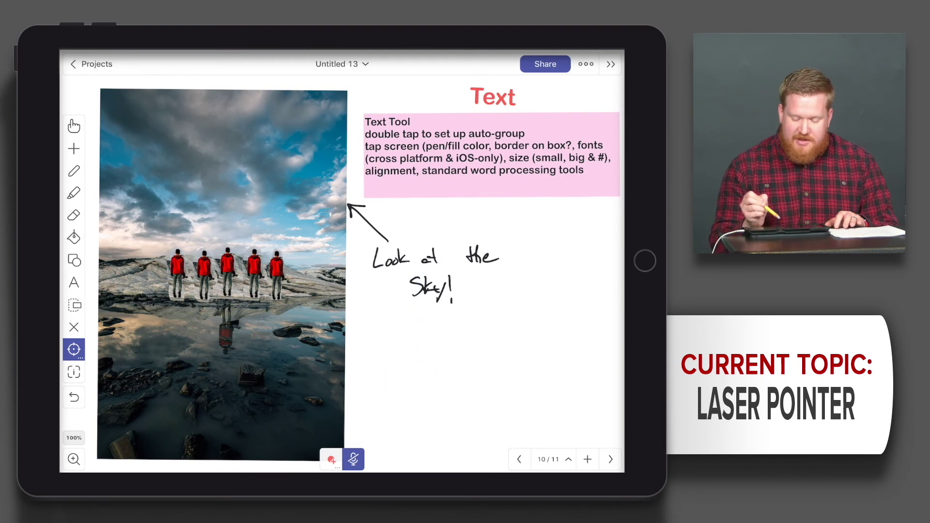
left_click(74, 349)
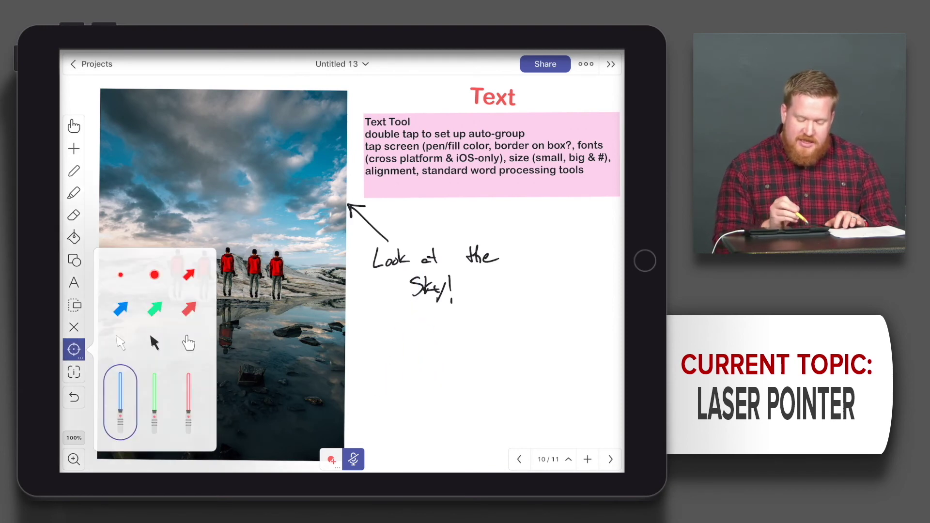
left_click(154, 342)
left_click_drag(384, 311, 367, 282)
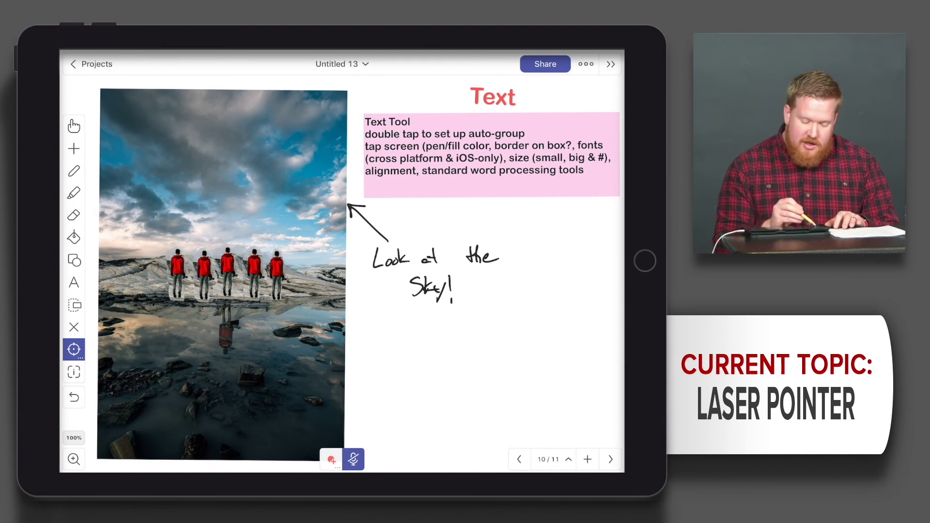
left_click(73, 348)
left_click(120, 308)
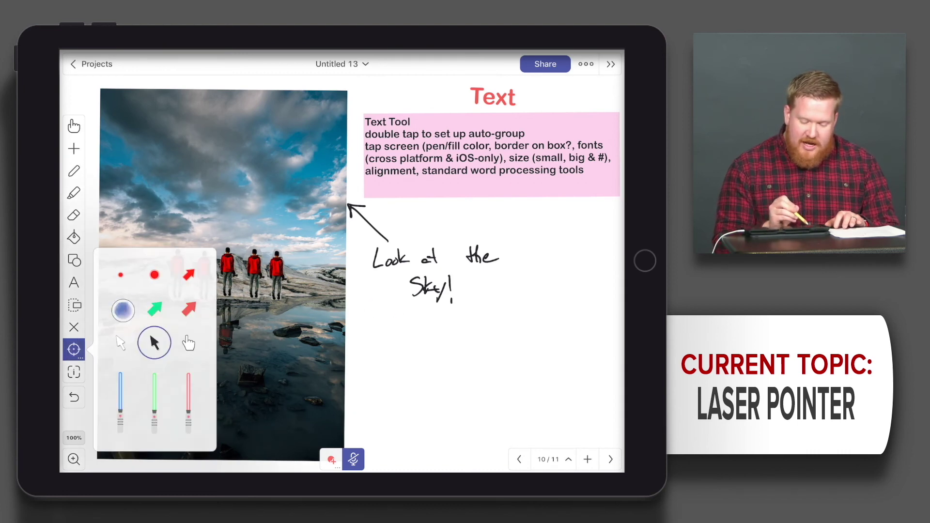
mouse_move(269, 274)
left_mouse_down()
mouse_move(153, 355)
mouse_move(150, 303)
mouse_move(162, 284)
mouse_move(154, 288)
mouse_move(413, 359)
left_mouse_up()
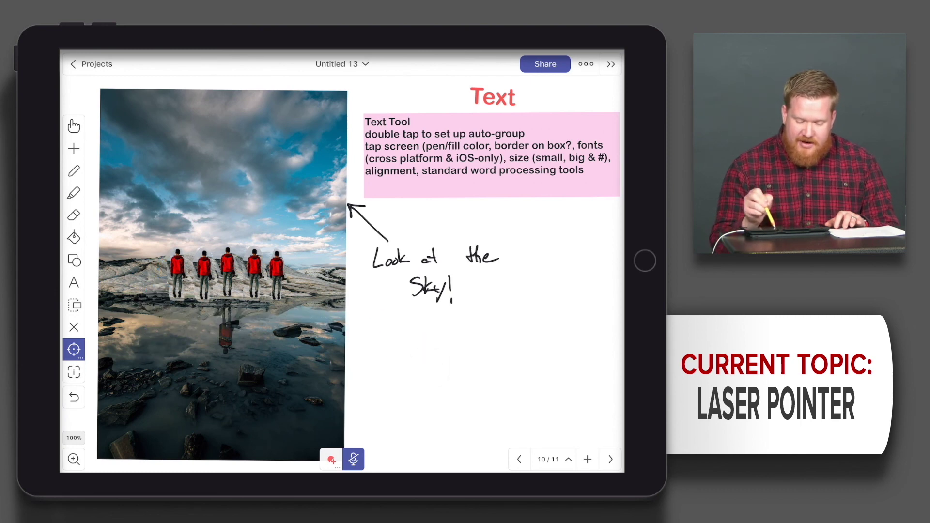
left_click(75, 349)
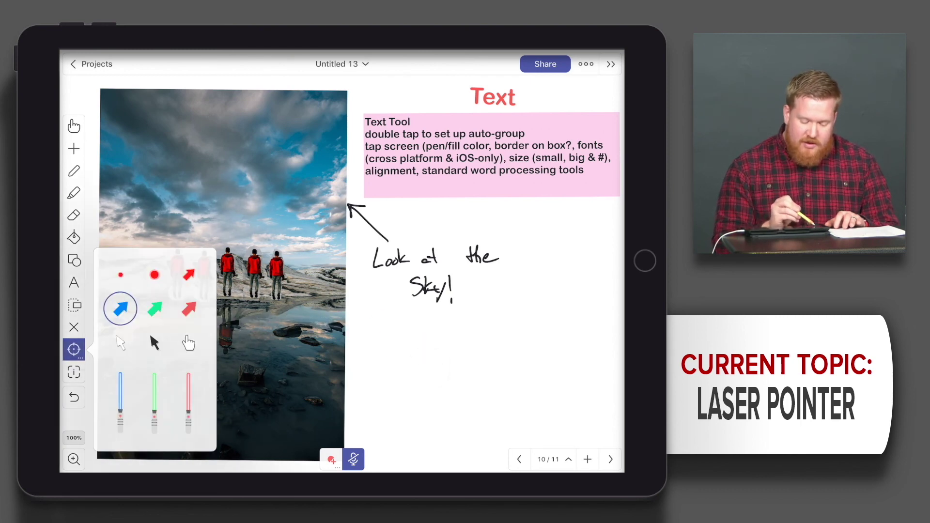
left_click(155, 275)
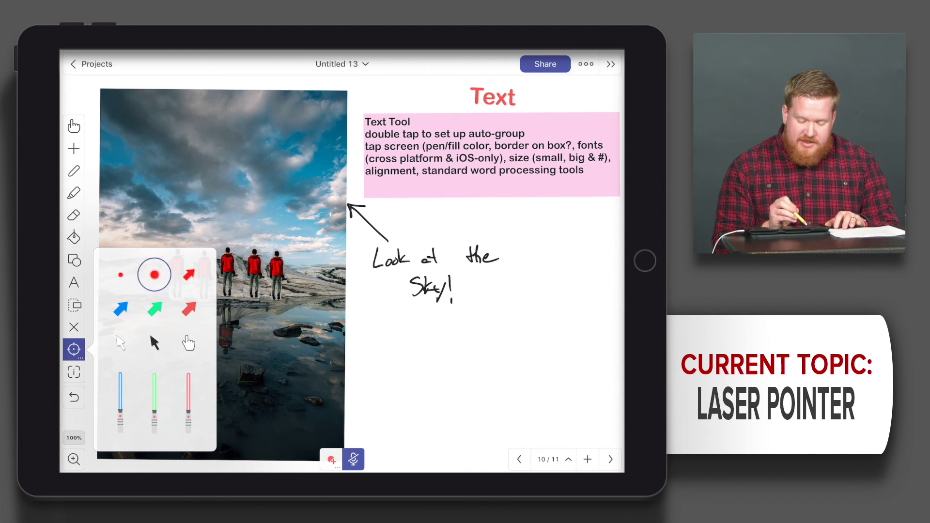
mouse_move(324, 285)
left_mouse_down()
mouse_move(295, 301)
mouse_move(293, 264)
mouse_move(196, 266)
mouse_move(154, 295)
mouse_move(195, 311)
mouse_move(388, 321)
left_mouse_up()
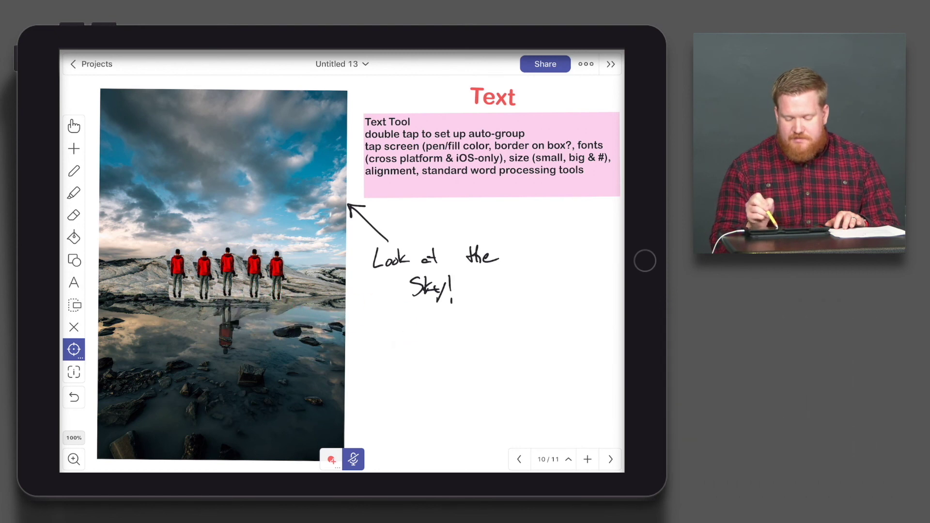